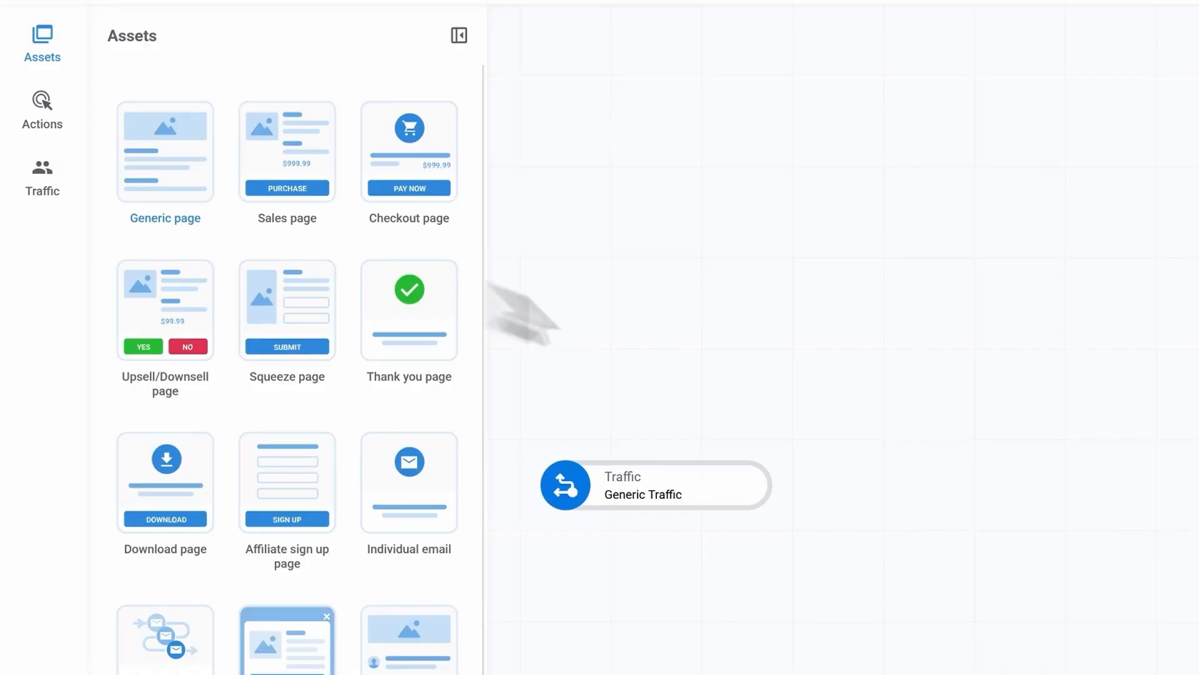
# - Place a Generic page on the funnel canvas and connect the Generic Traffic source to it
pyautogui.moveTo(173, 168); pyautogui.dragTo(1092, 471)
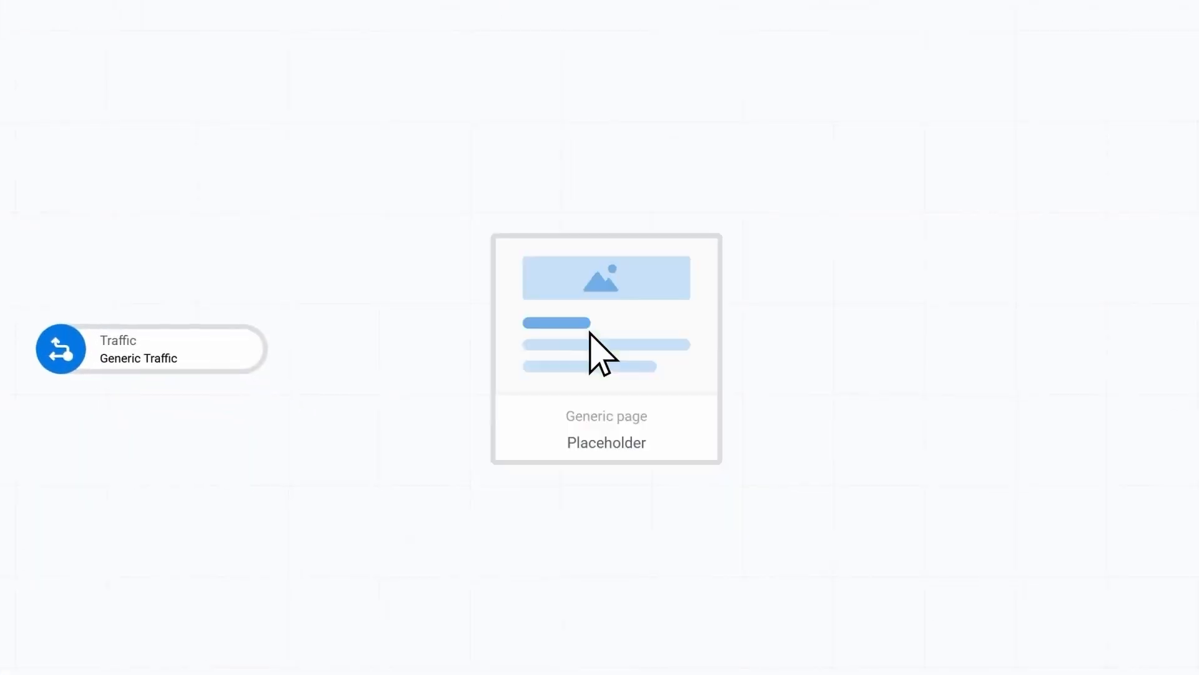
pyautogui.moveTo(381, 361)
pyautogui.moveTo(500, 348); pyautogui.dragTo(760, 352)
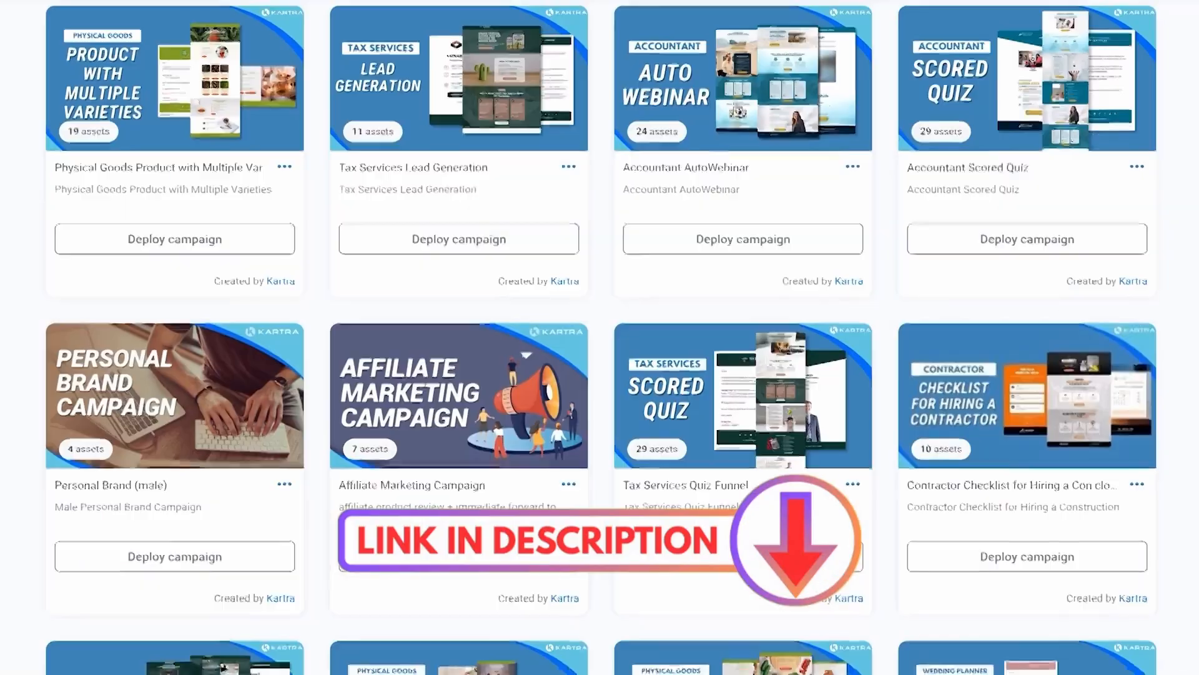
pyautogui.scroll(-4, 600, 337)
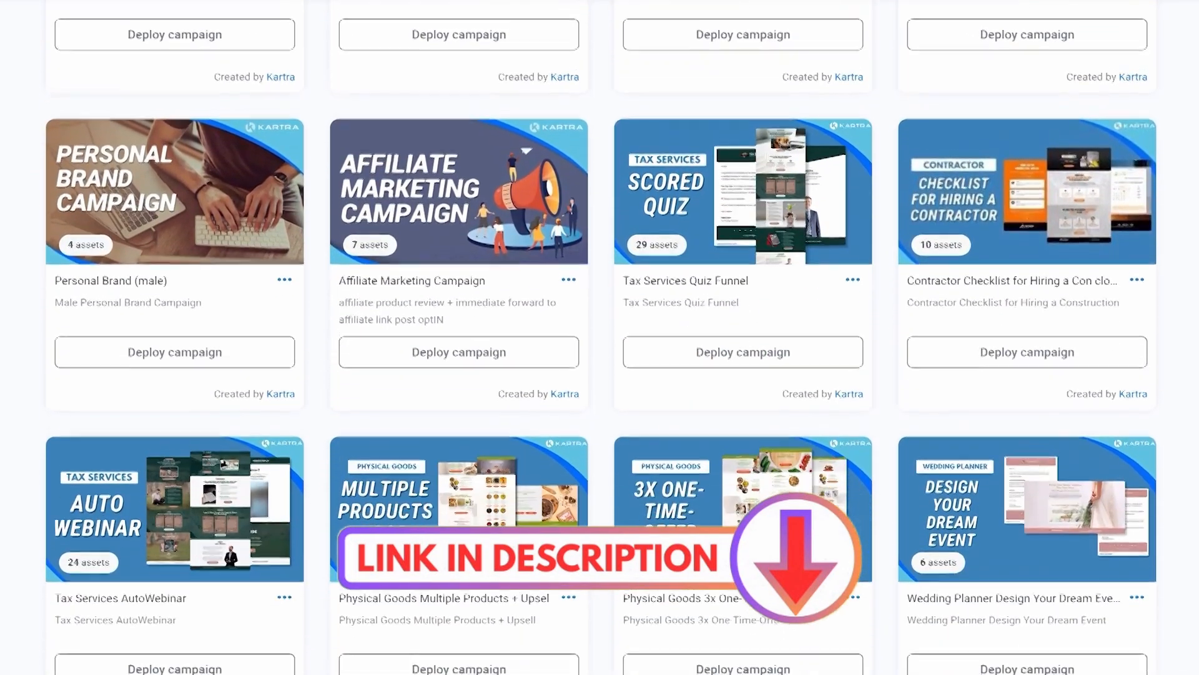
pyautogui.scroll(-4, 600, 337)
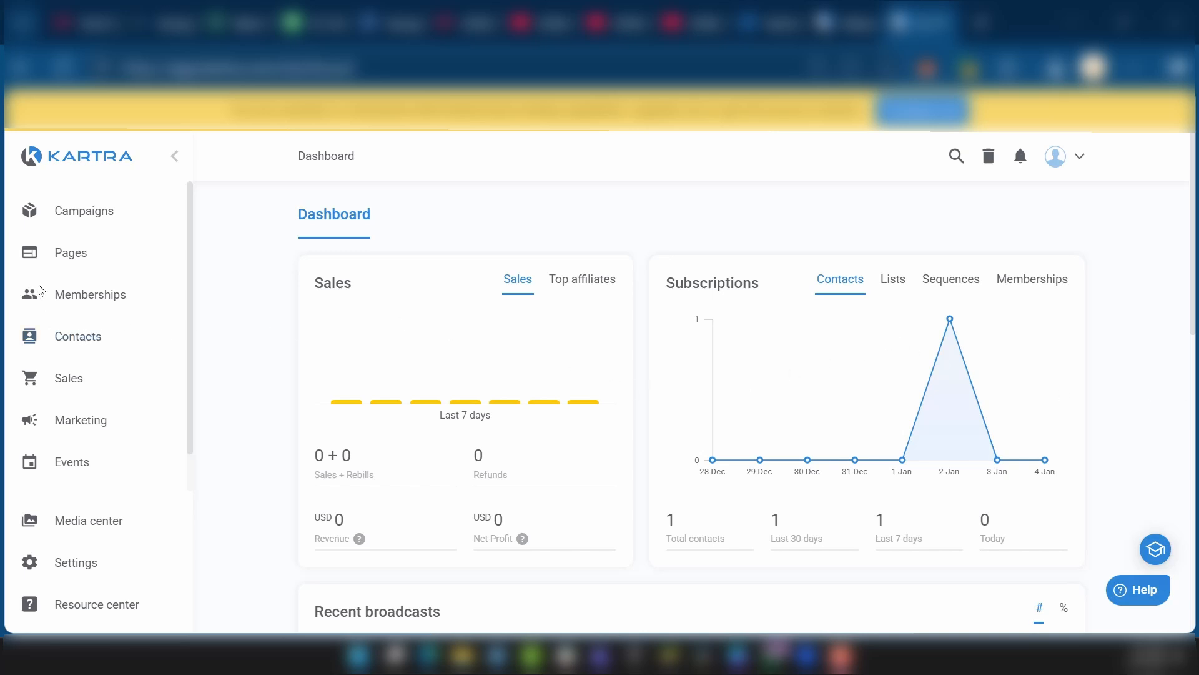
# - Create a contact tag named "Prospect Interested" with the description "Interested Prospects"
pyautogui.click(77, 338)
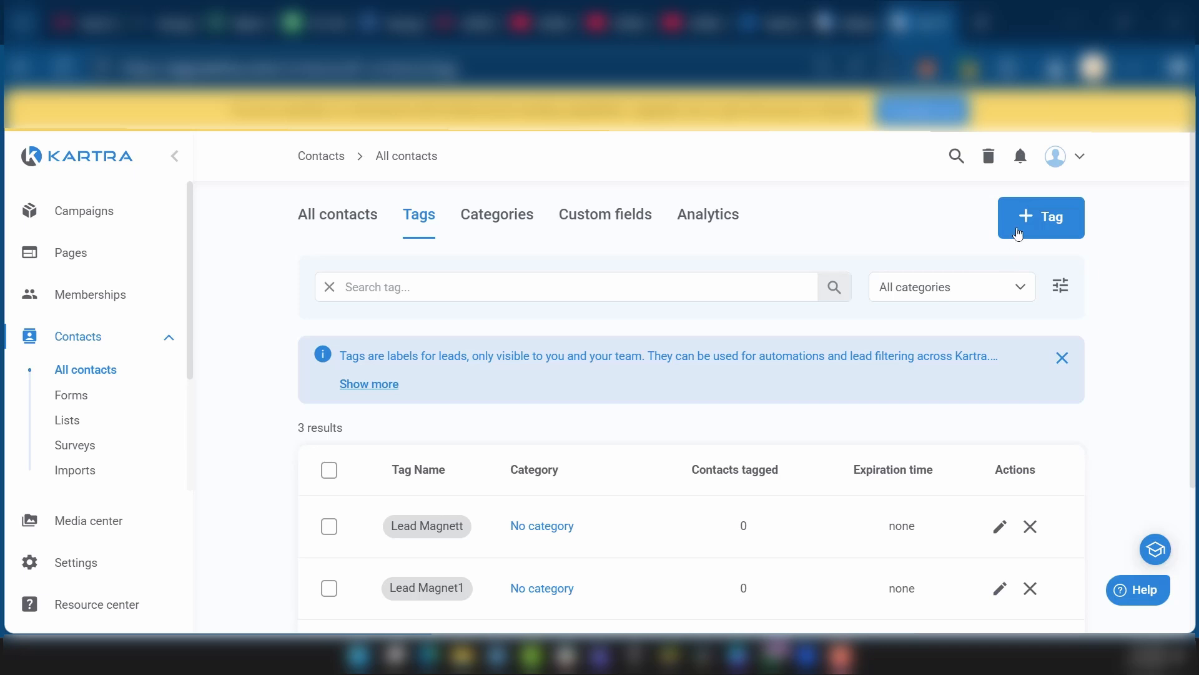
pyautogui.click(1053, 225)
pyautogui.click(619, 237)
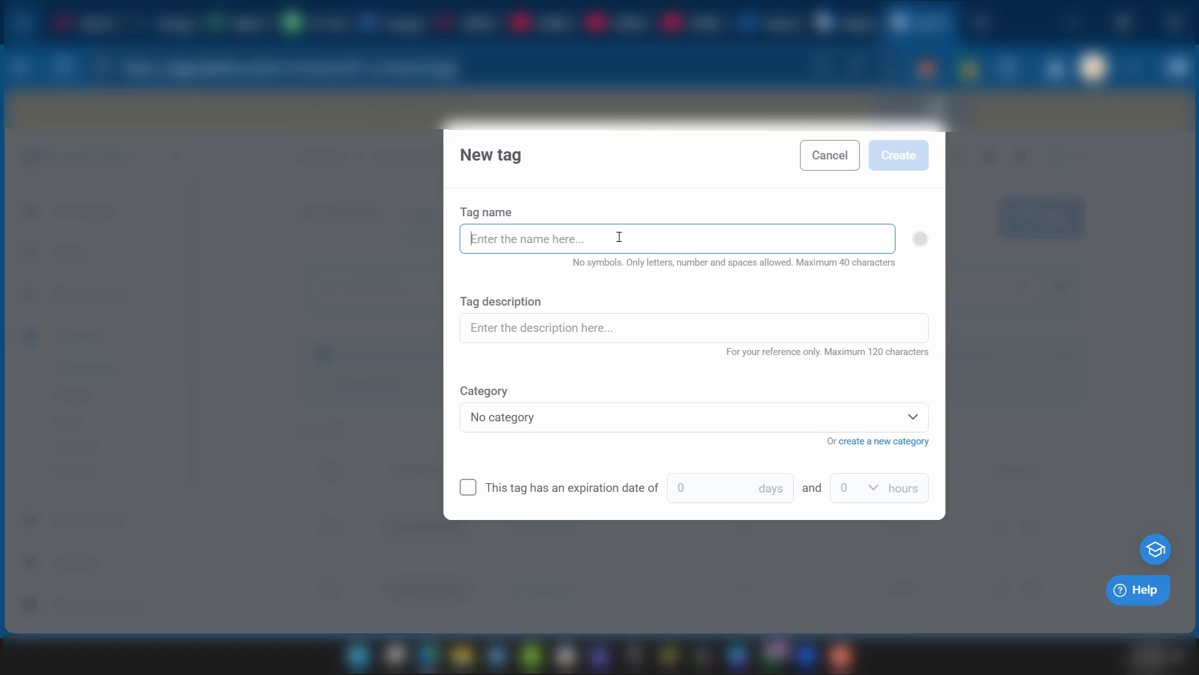
pyautogui.write('Prospect Interested')
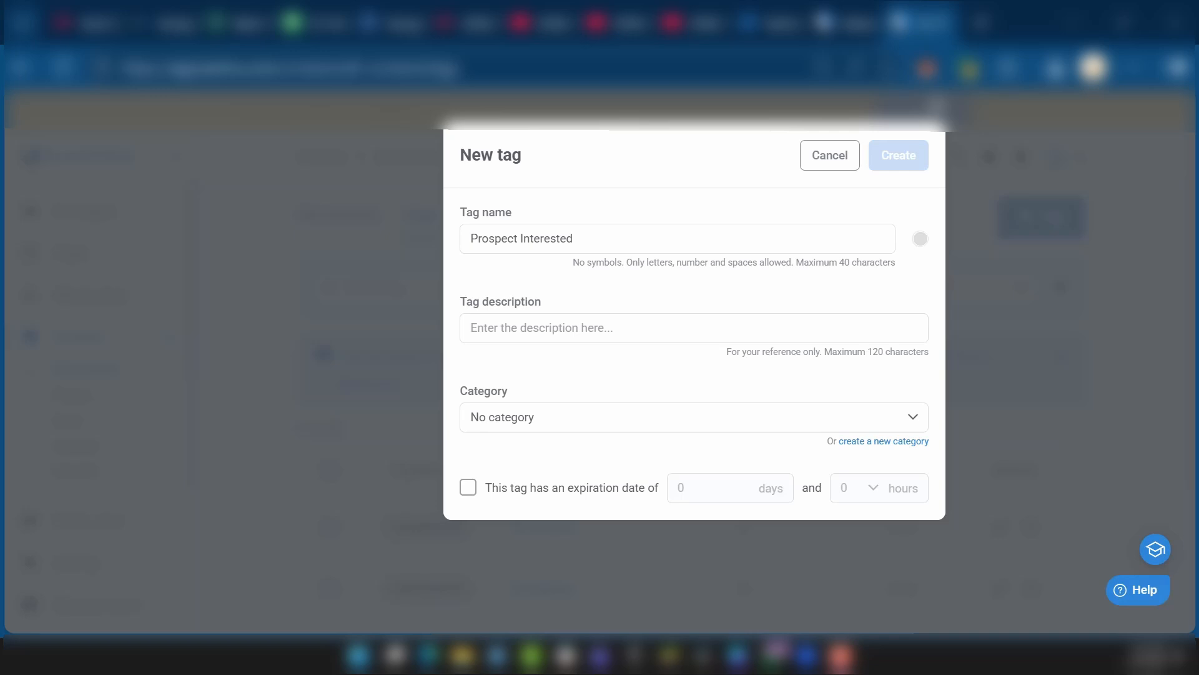
pyautogui.write('Interested Prospects')
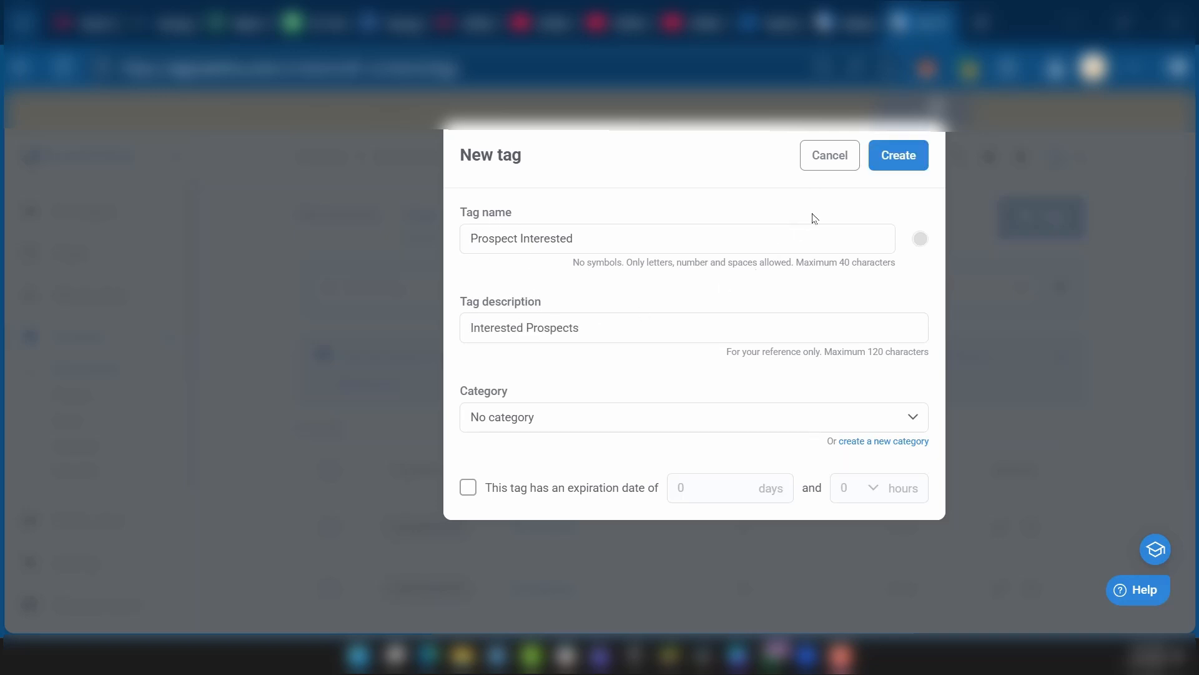
pyautogui.click(903, 161)
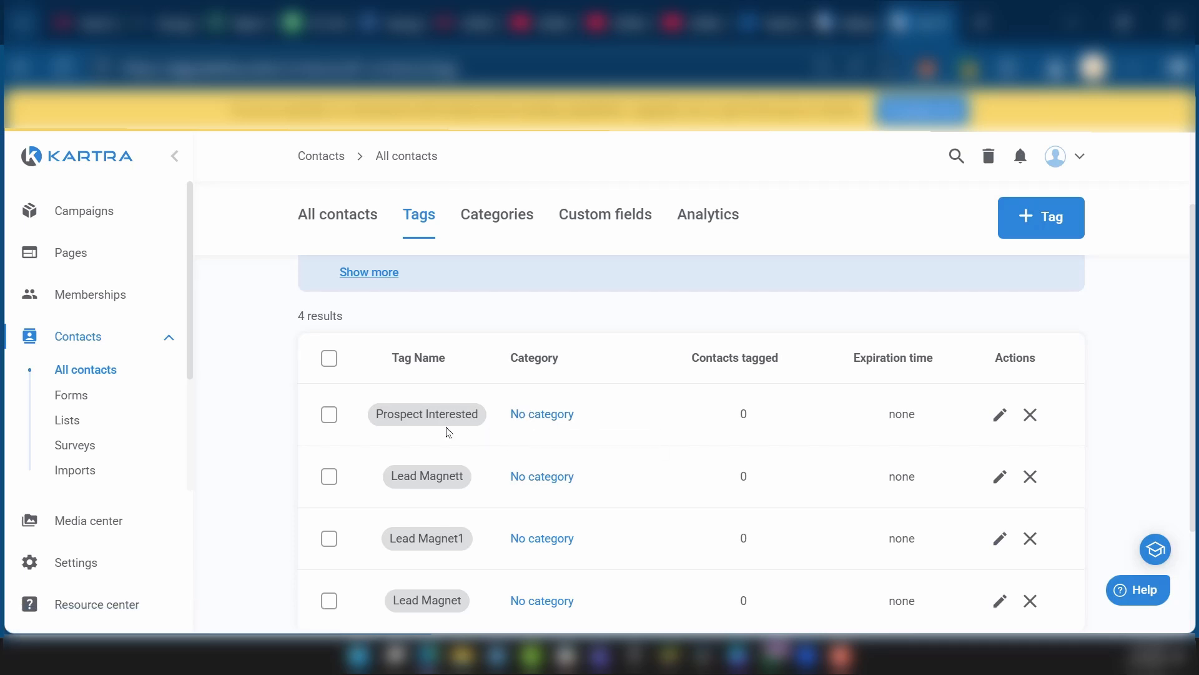
# - View the contact lists and the Emails & SMS marketing overview
pyautogui.click(66, 419)
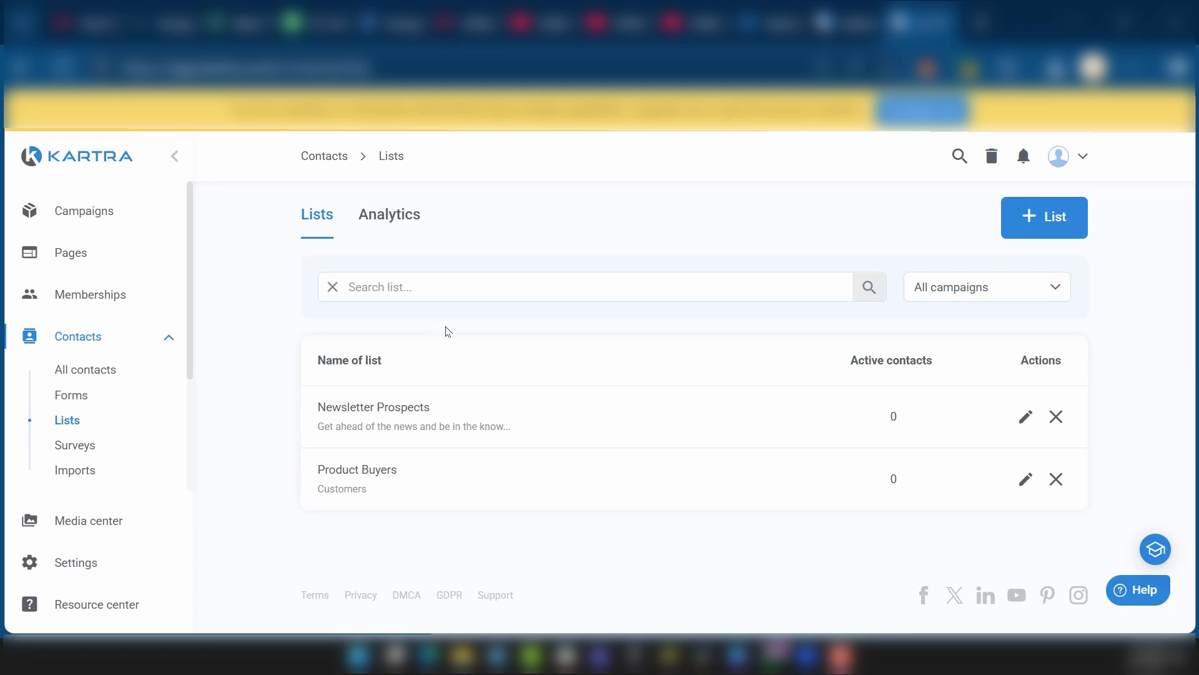
pyautogui.click(167, 337)
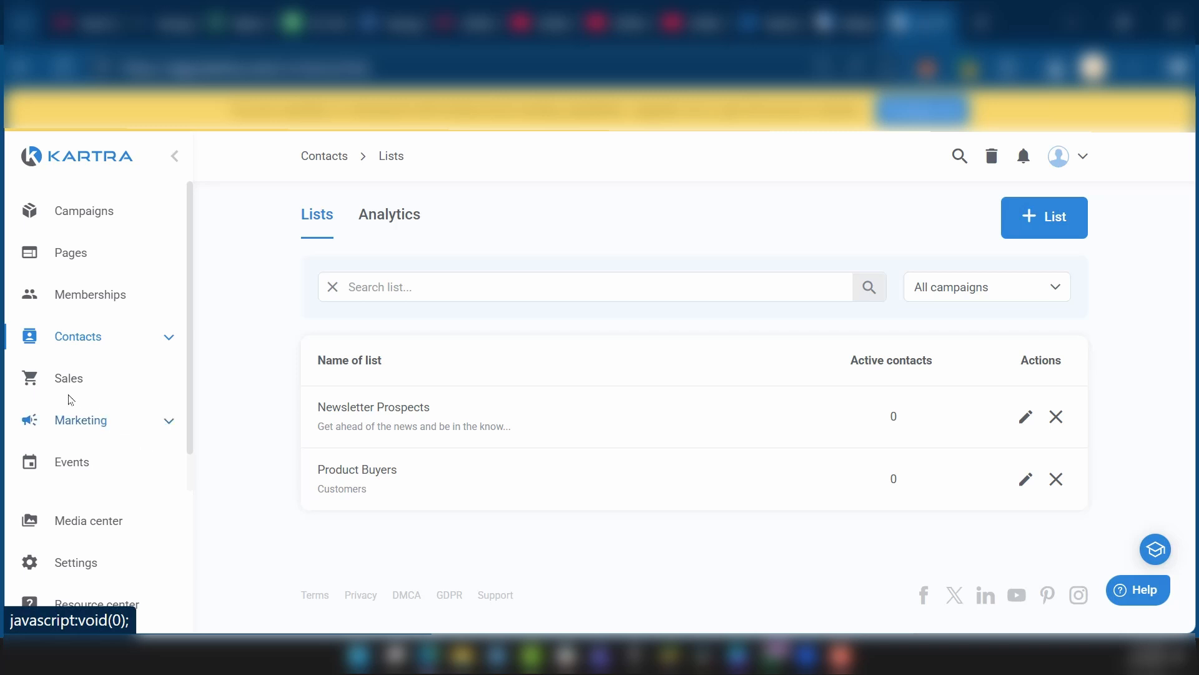
pyautogui.scroll(-1, 69, 400)
pyautogui.click(83, 381)
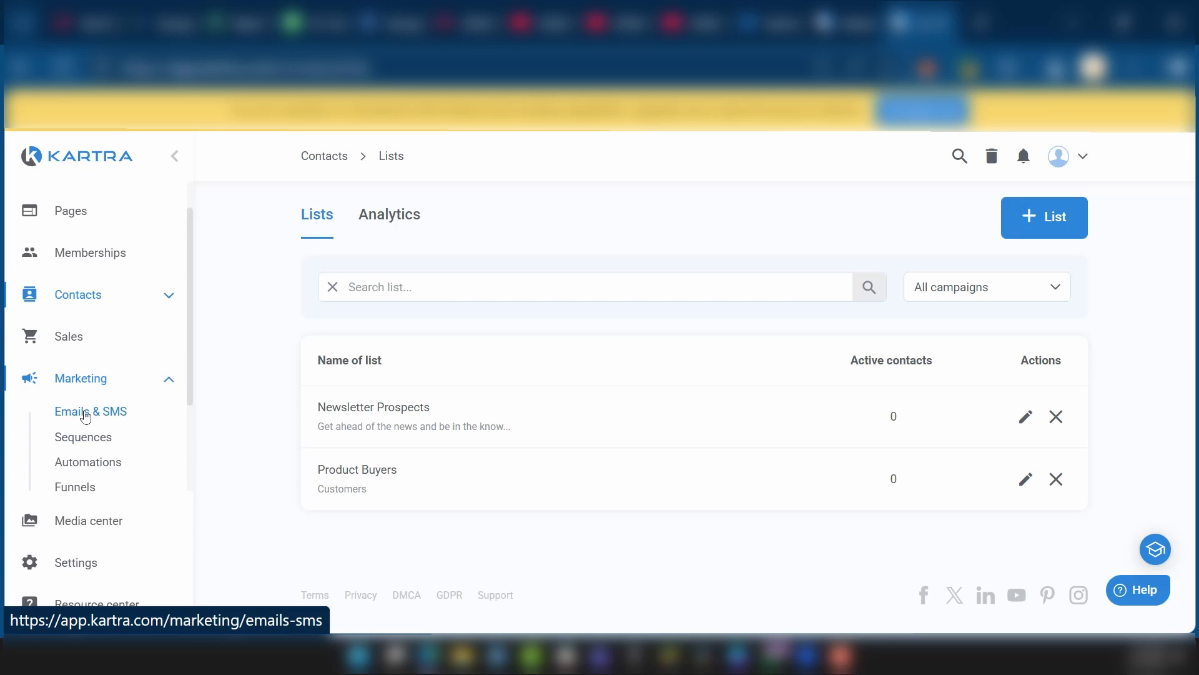
pyautogui.click(85, 417)
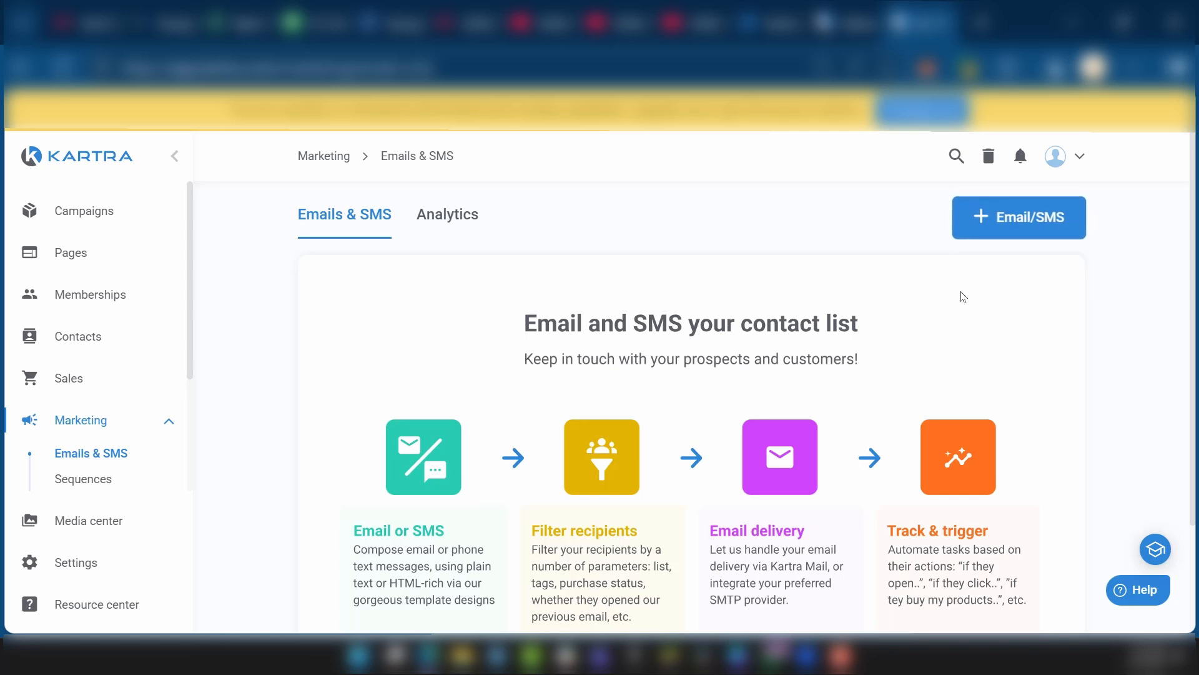
pyautogui.scroll(-2, 781, 334)
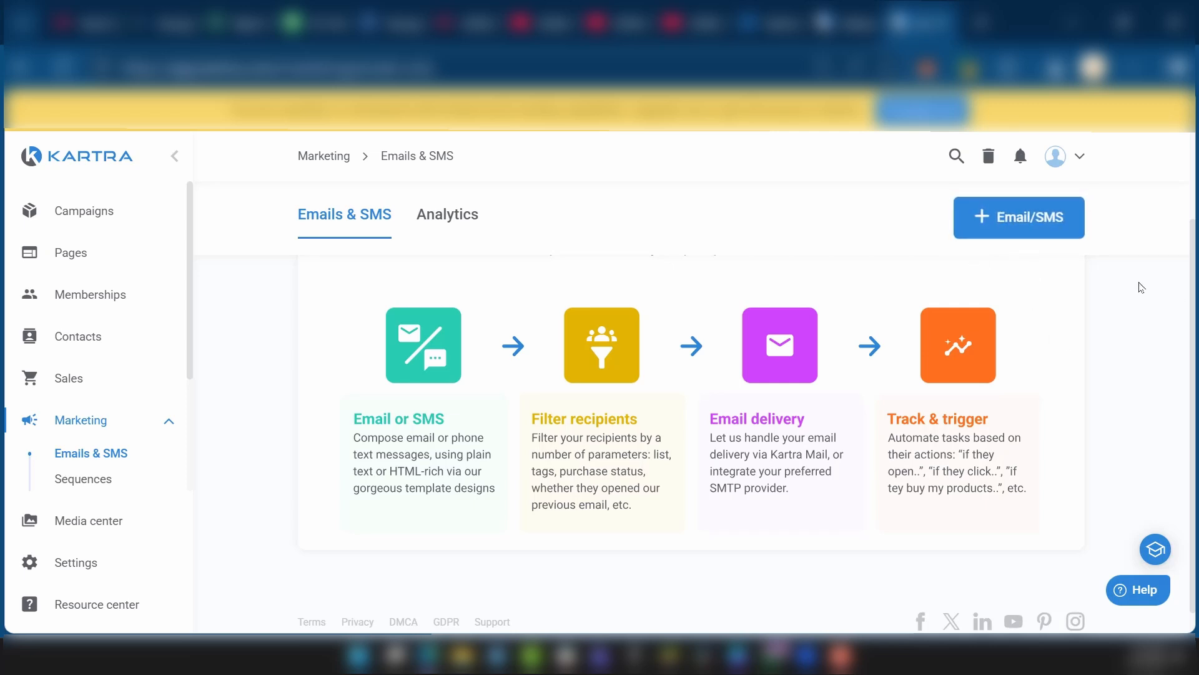
pyautogui.scroll(2, 716, 365)
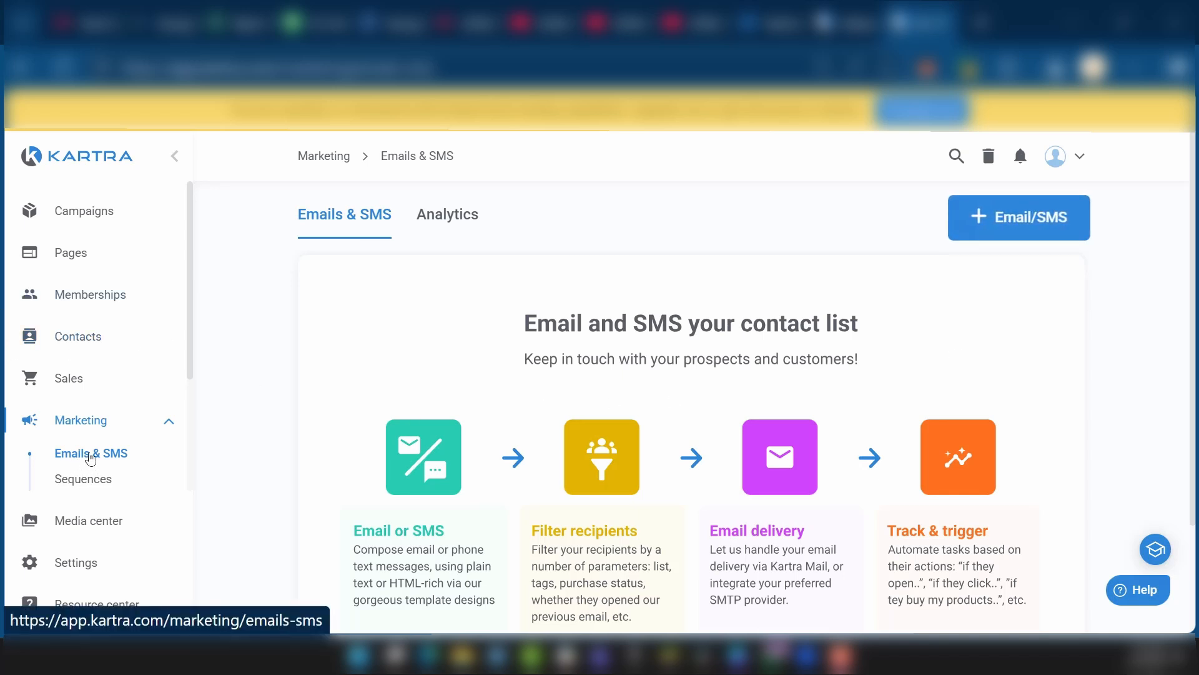
# - Create a marketing sequence named "Lead Magnet Tripwire" with the public description "Scaling AI Blueprint Series"
pyautogui.scroll(-3, 73, 461)
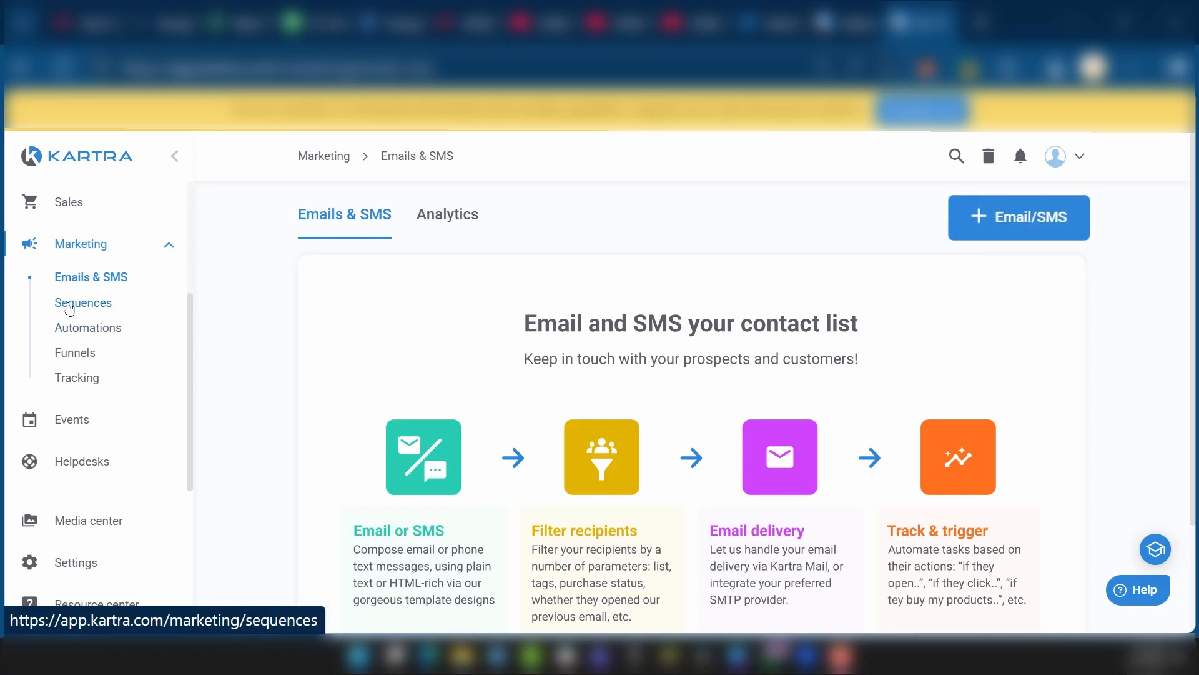
pyautogui.click(69, 309)
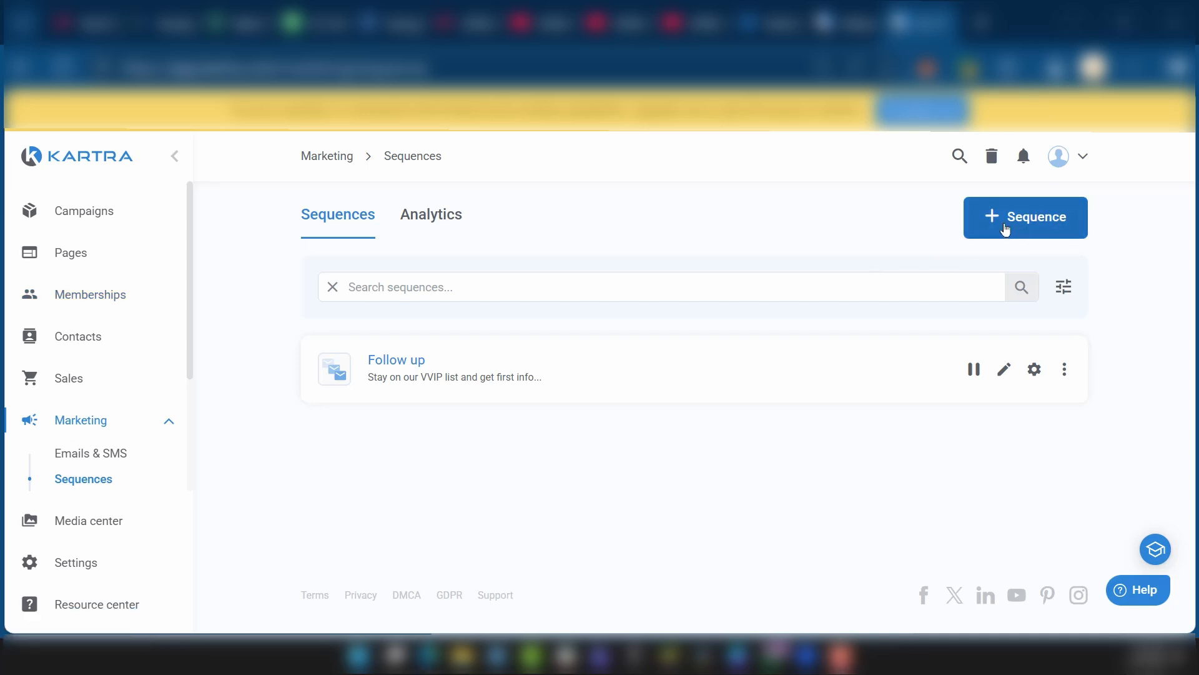
pyautogui.click(1013, 218)
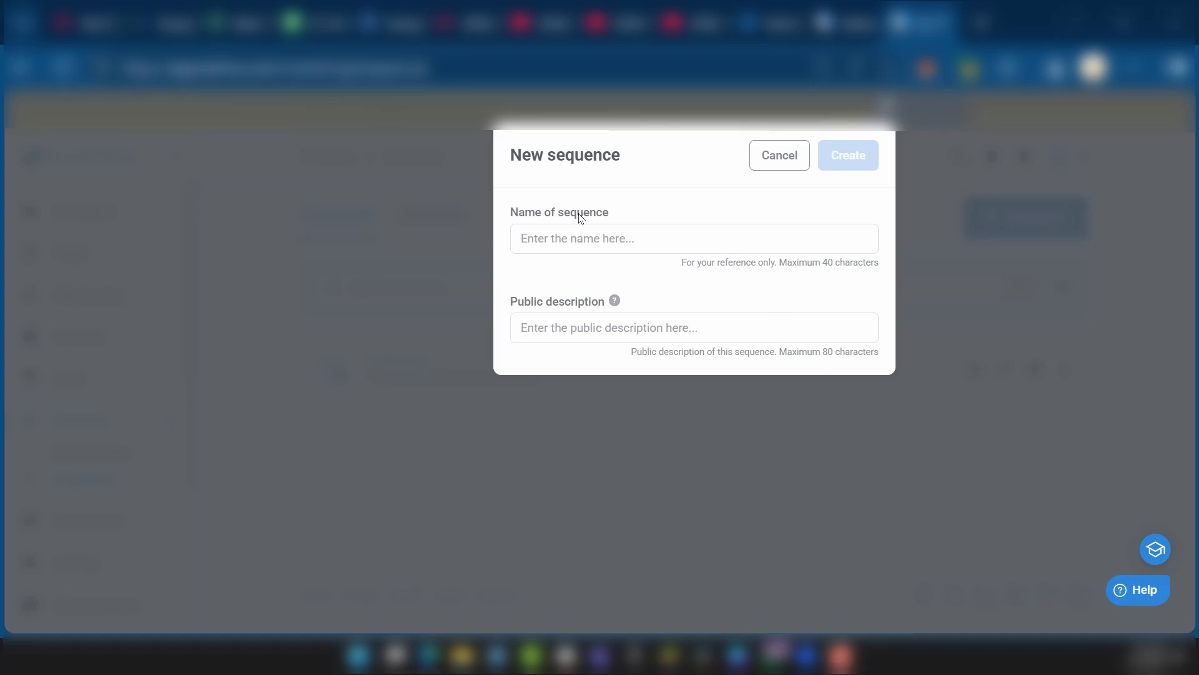
pyautogui.click(545, 244)
pyautogui.write('Lead Magnet Tripwire')
pyautogui.click(526, 333)
pyautogui.write('Scaling AI Blueprint Series')
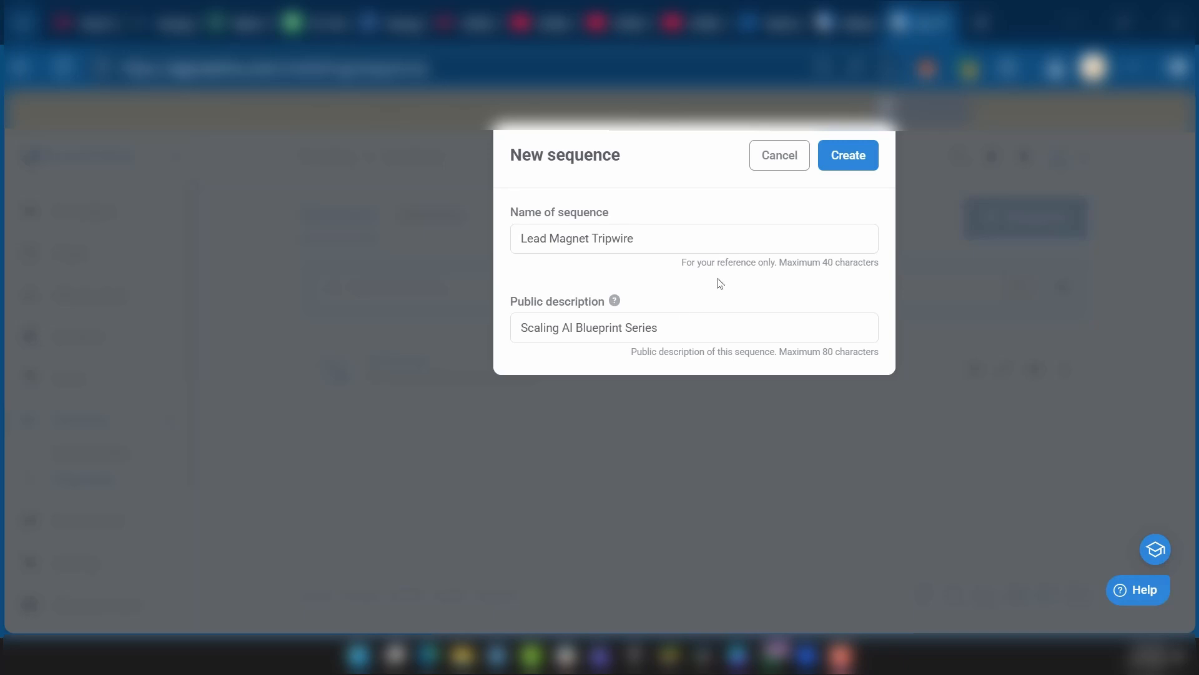
pyautogui.click(840, 164)
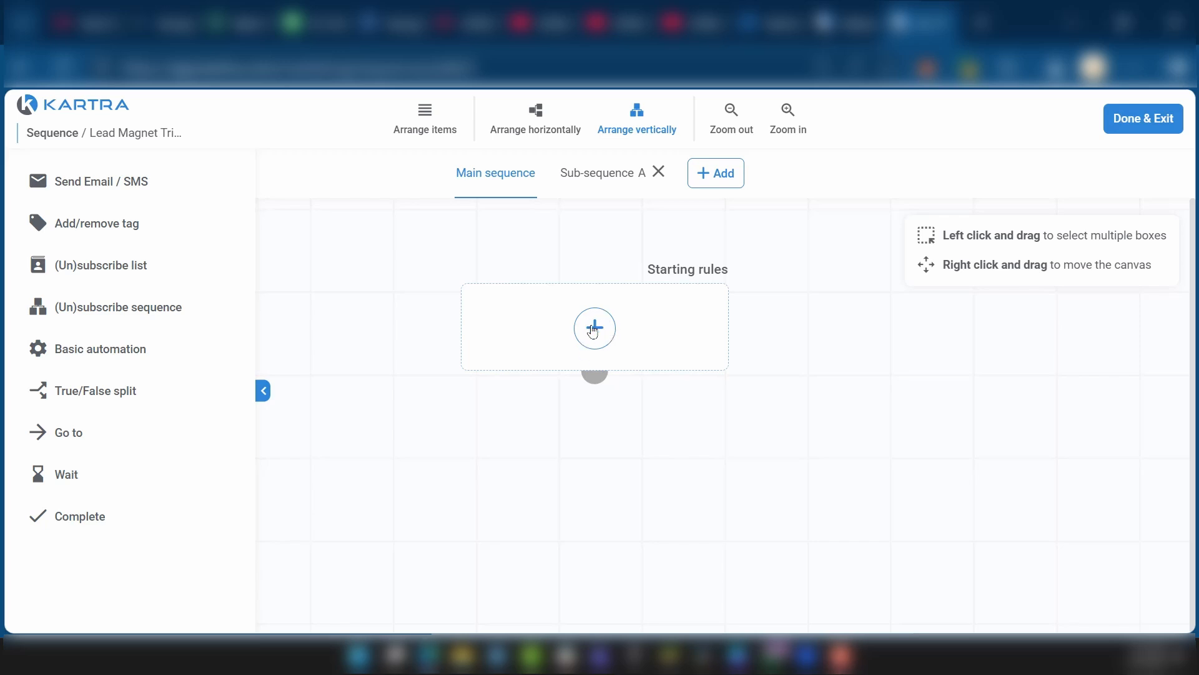
# - Add and save a List starting rule that triggers the sequence when a contact subscribes to Newsletter Prospects
pyautogui.click(595, 327)
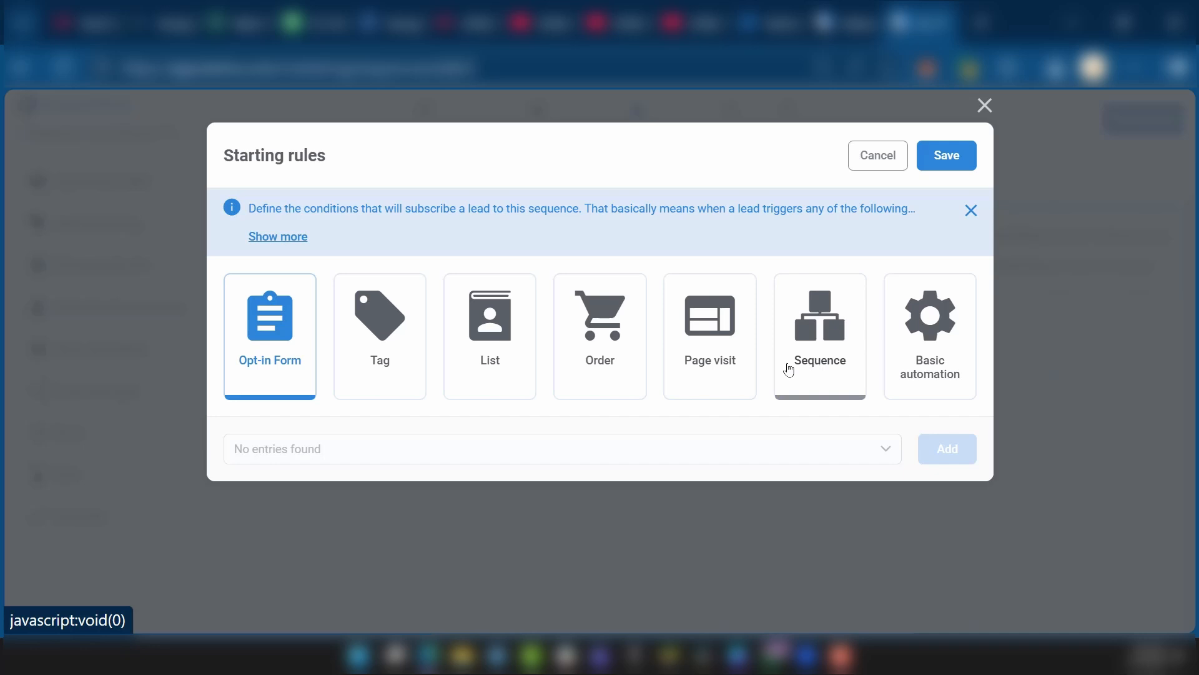
pyautogui.click(483, 346)
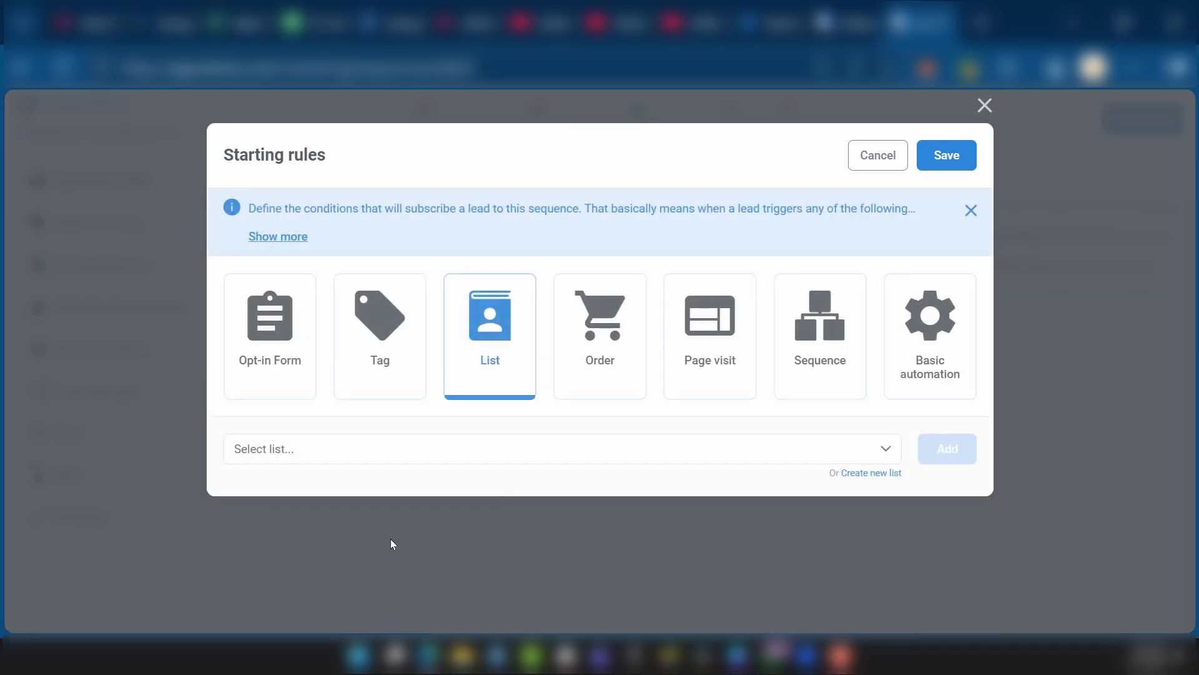
pyautogui.click(279, 450)
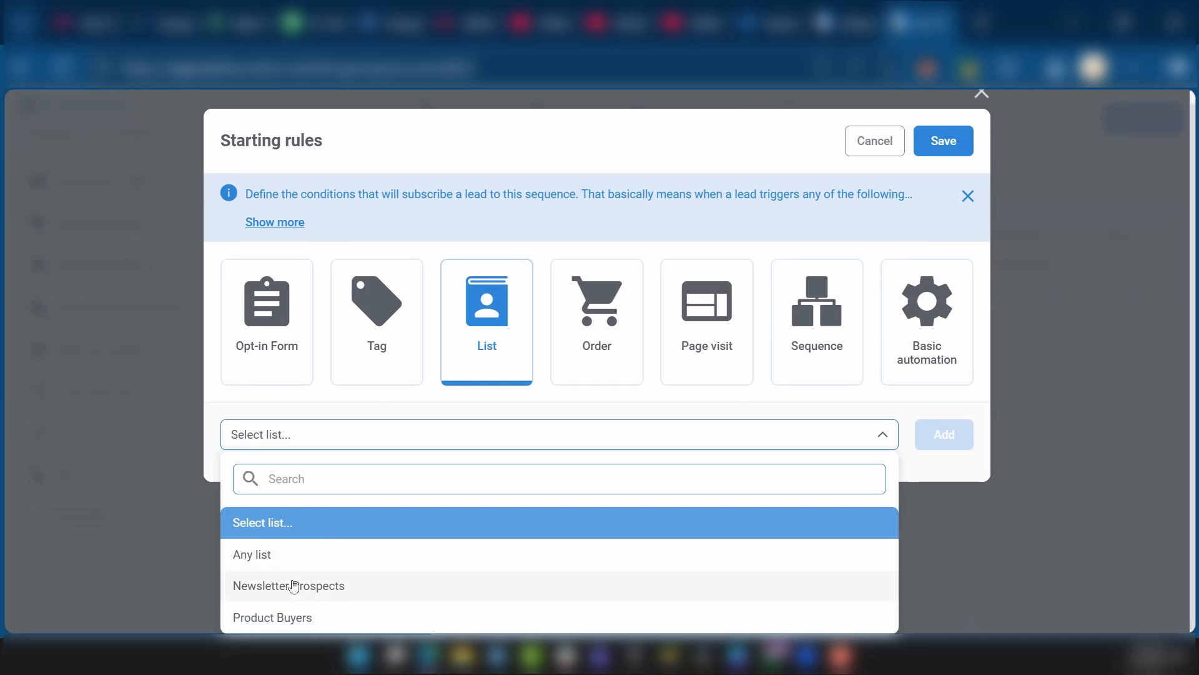
pyautogui.click(295, 587)
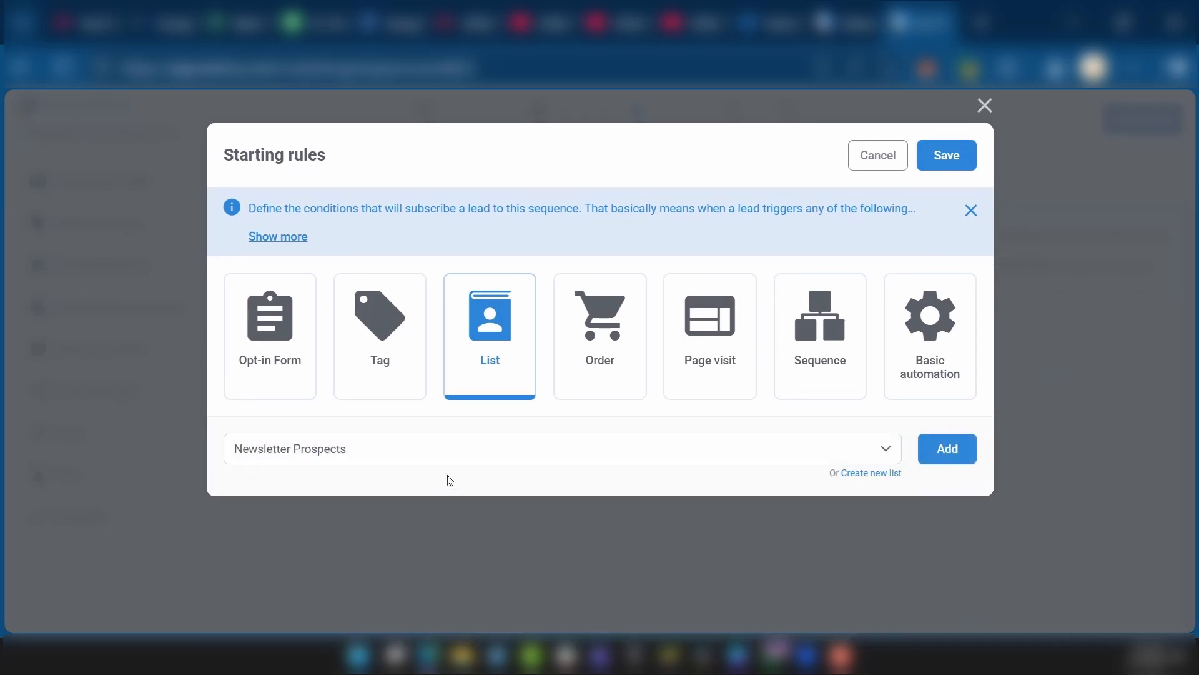
pyautogui.click(945, 454)
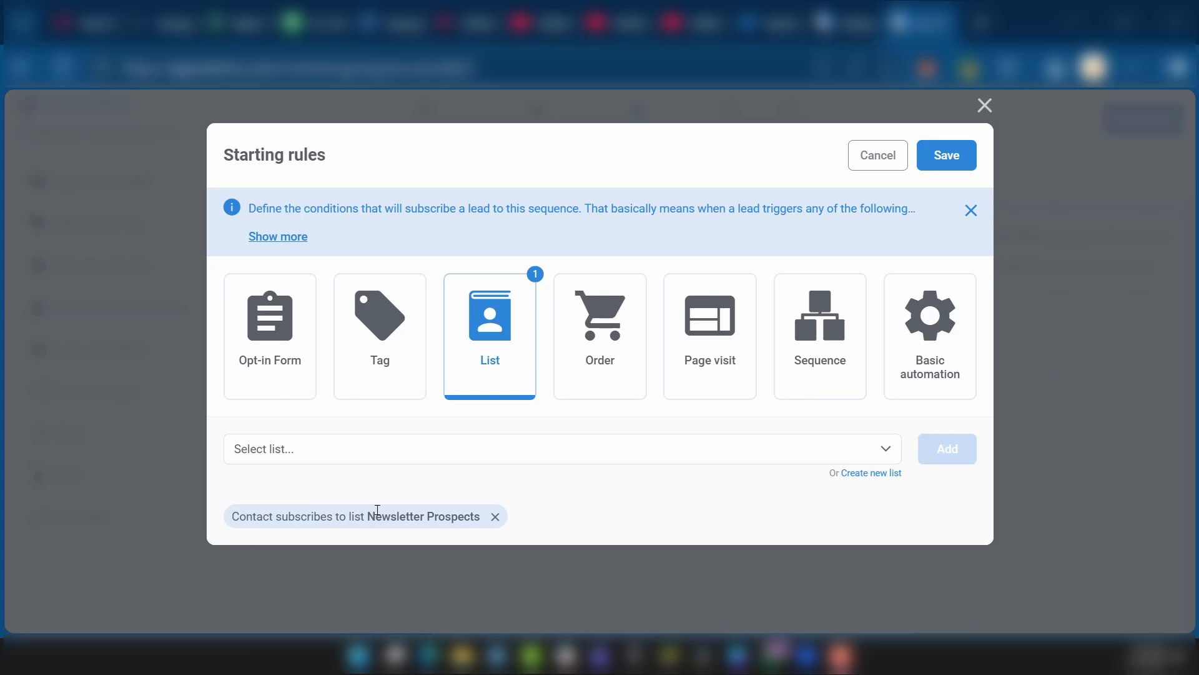
pyautogui.click(953, 157)
pyautogui.moveTo(564, 331)
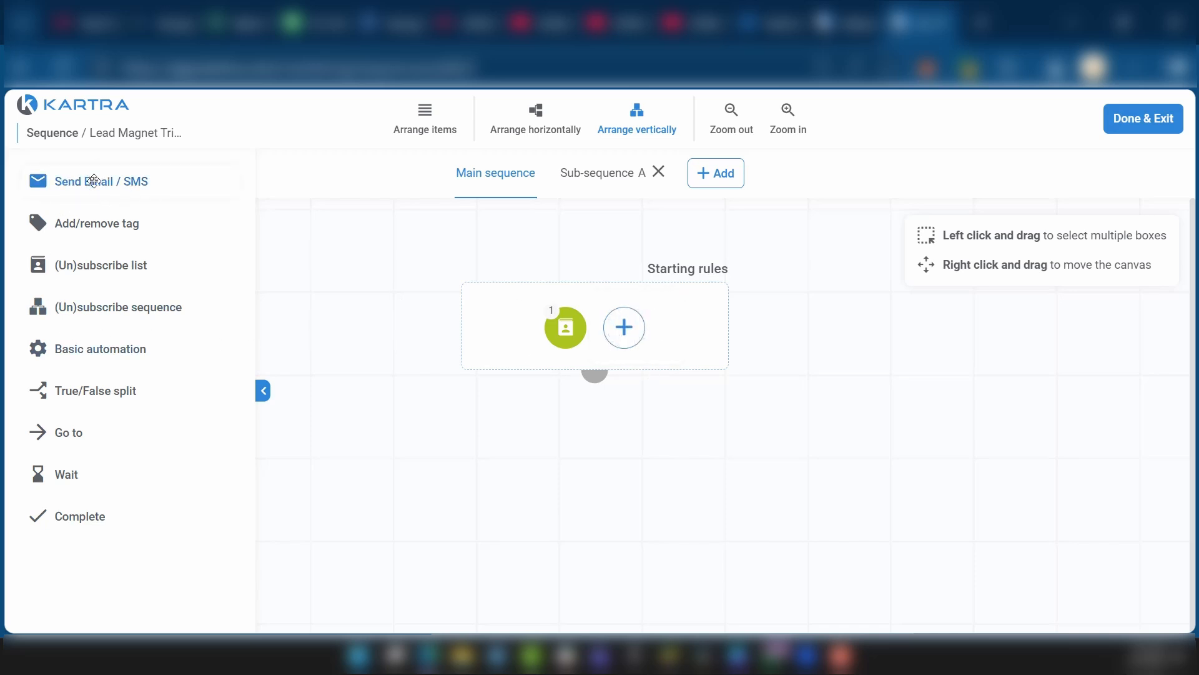
# - Add a Send Email / SMS step to the main sequence below the starting rules
pyautogui.moveTo(94, 181); pyautogui.dragTo(702, 447)
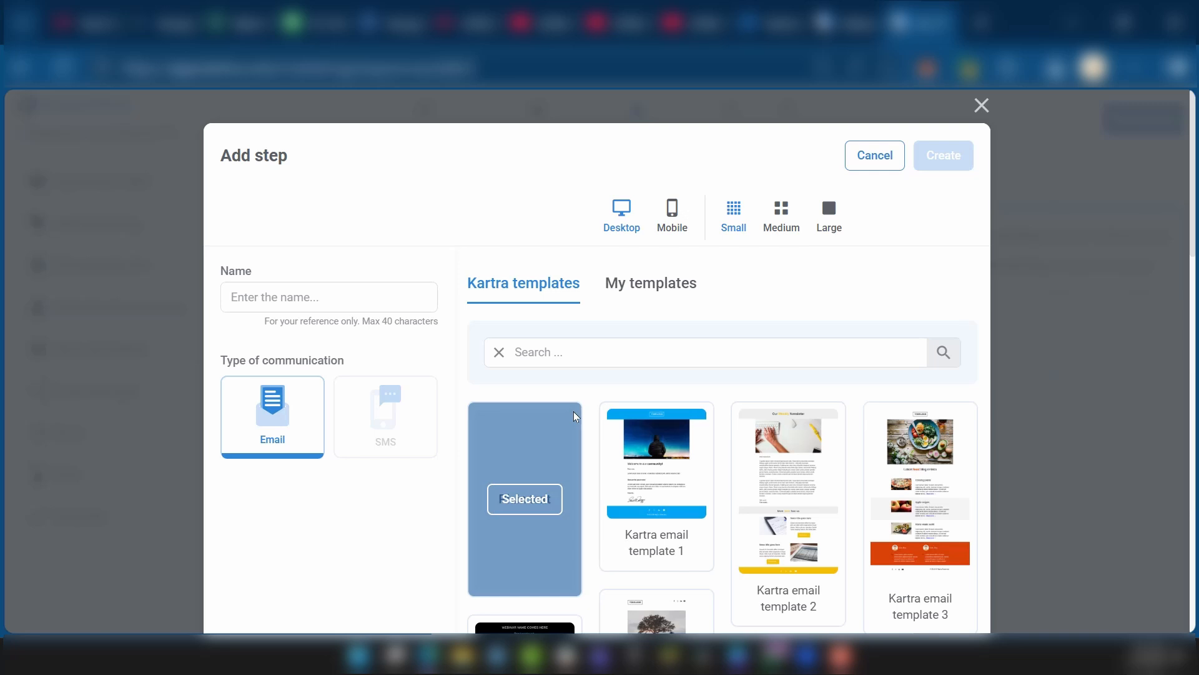
# - Browse the Kartra email templates for the new step and preview Kartra email template 1
pyautogui.scroll(-4, 687, 456)
pyautogui.scroll(3, 468, 394)
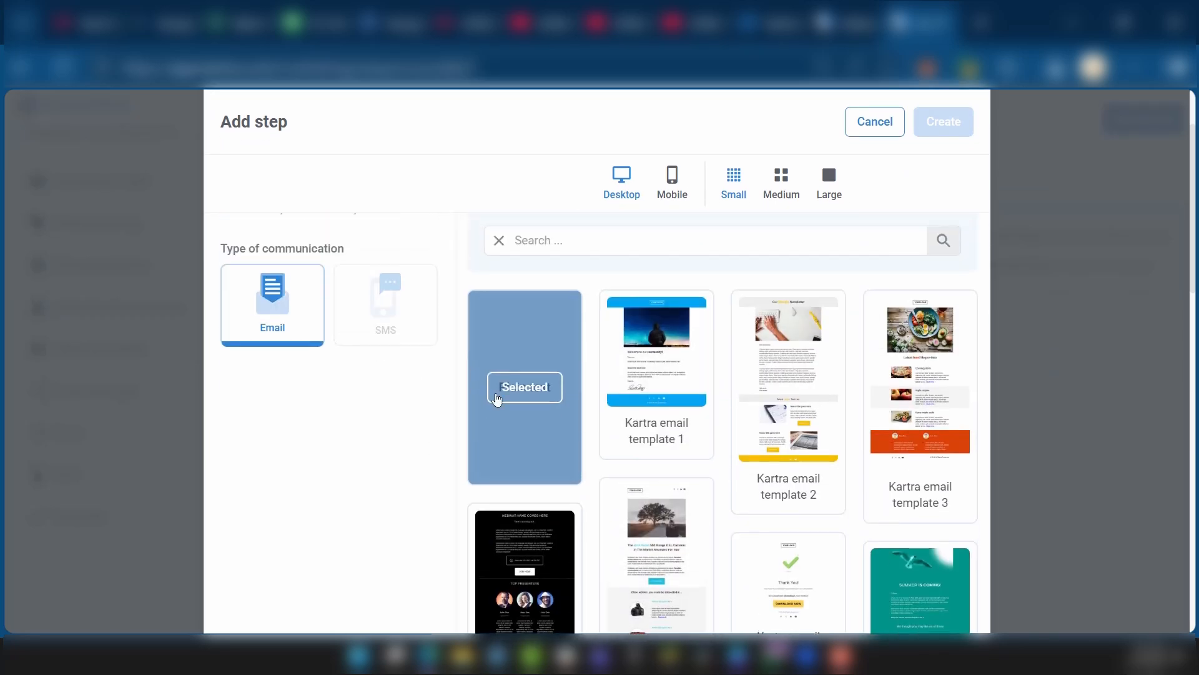
pyautogui.scroll(-3, 681, 596)
pyautogui.scroll(5, 620, 530)
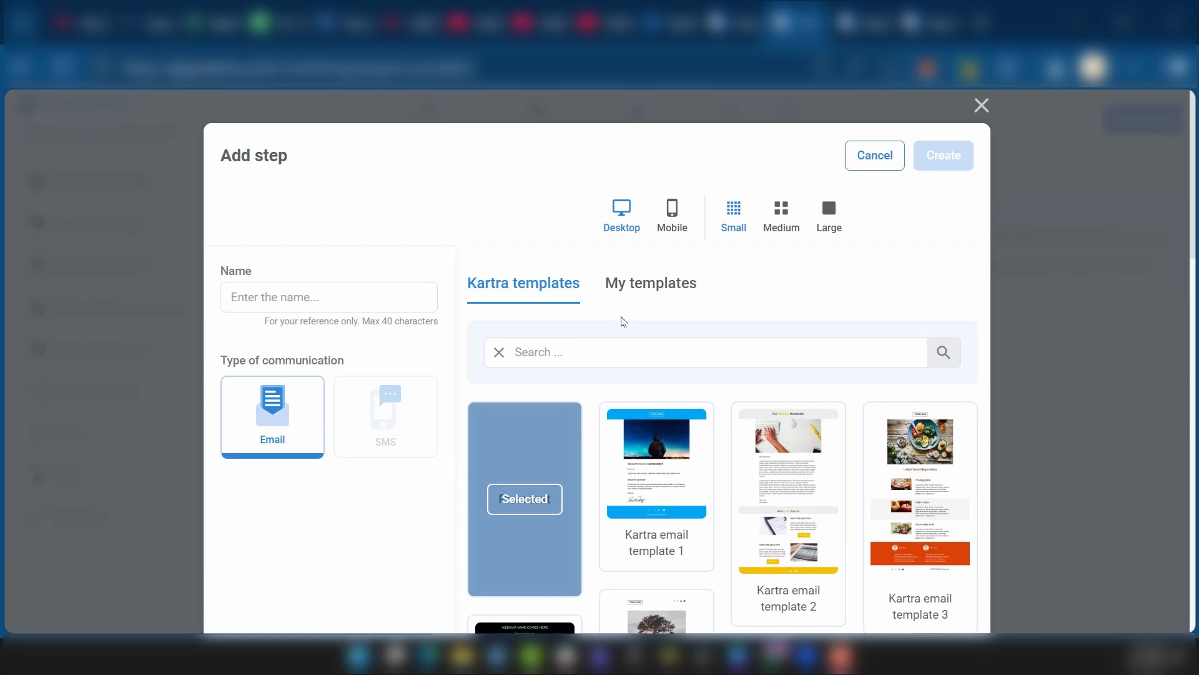
pyautogui.scroll(-4, 687, 460)
pyautogui.scroll(-2, 688, 462)
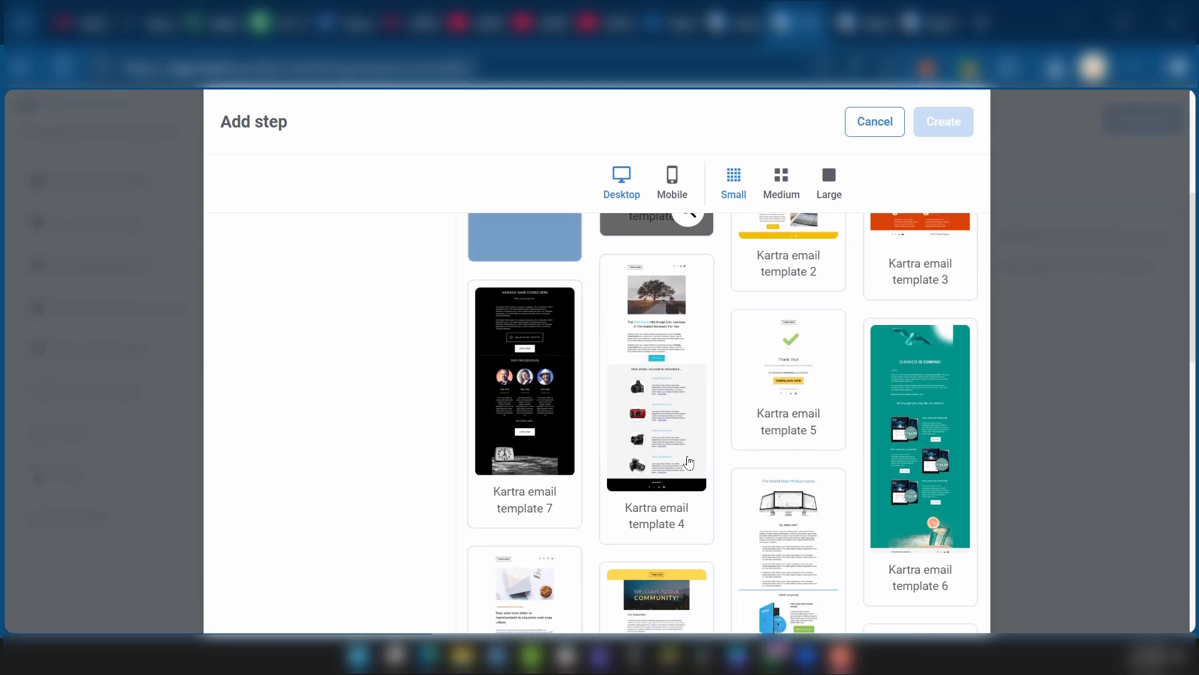
pyautogui.scroll(5, 689, 461)
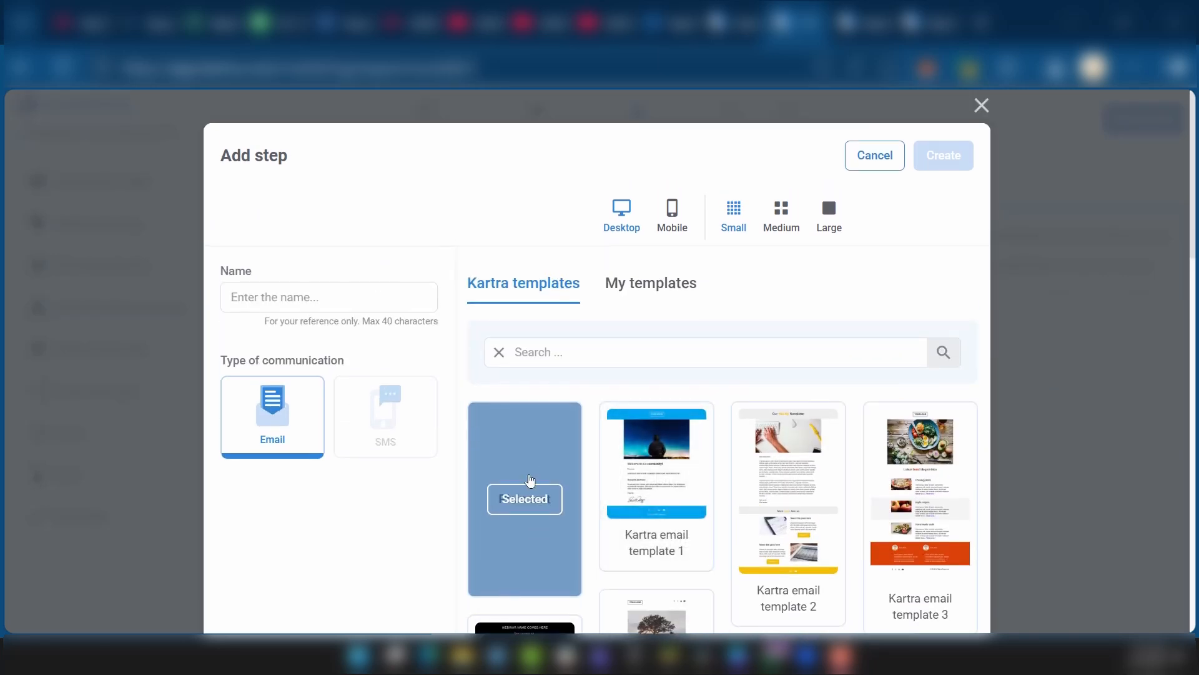
pyautogui.moveTo(796, 504)
pyautogui.scroll(-5, 780, 475)
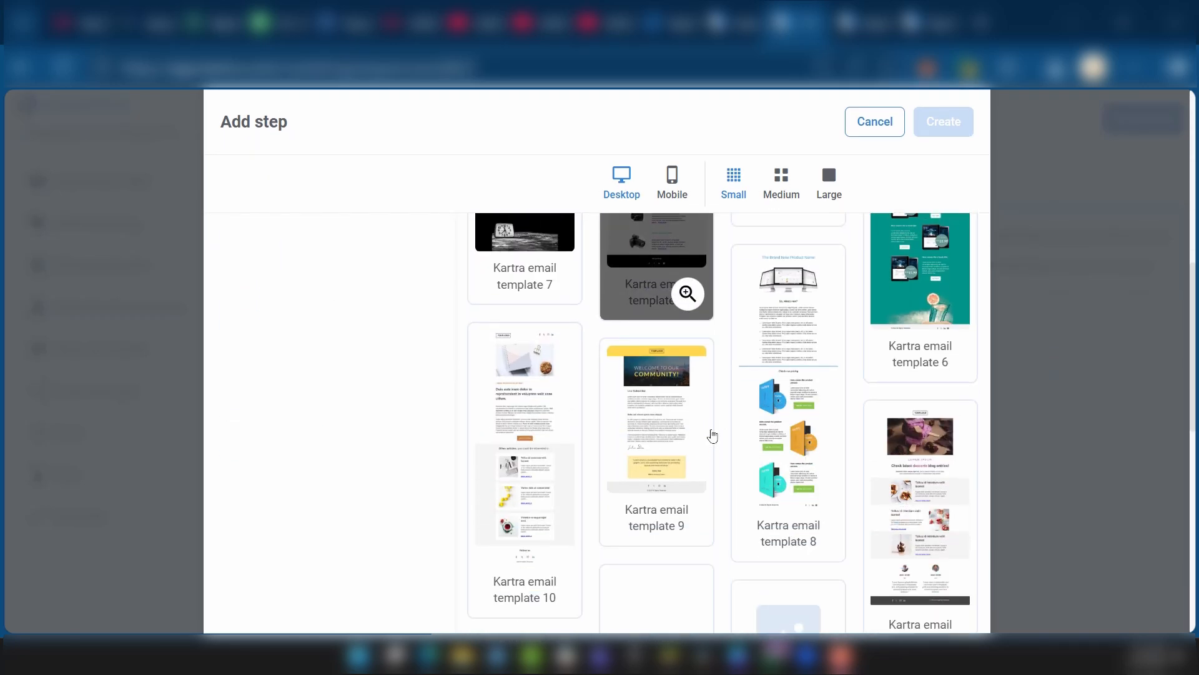
pyautogui.scroll(5, 659, 509)
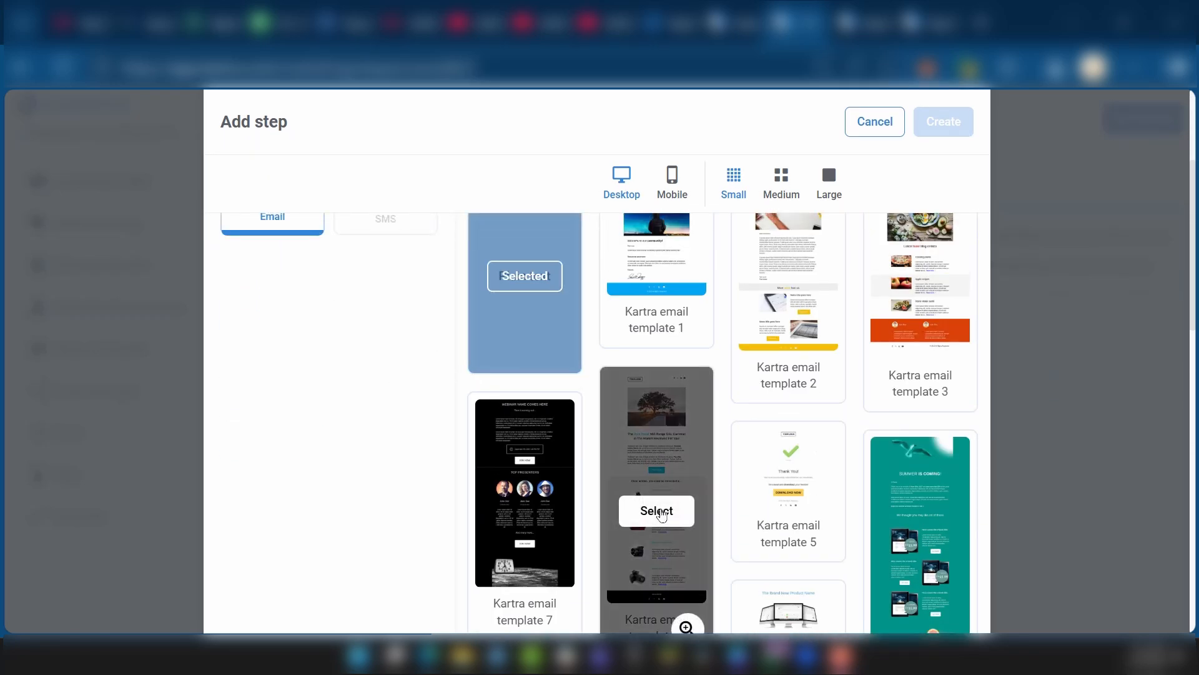
pyautogui.scroll(2, 662, 512)
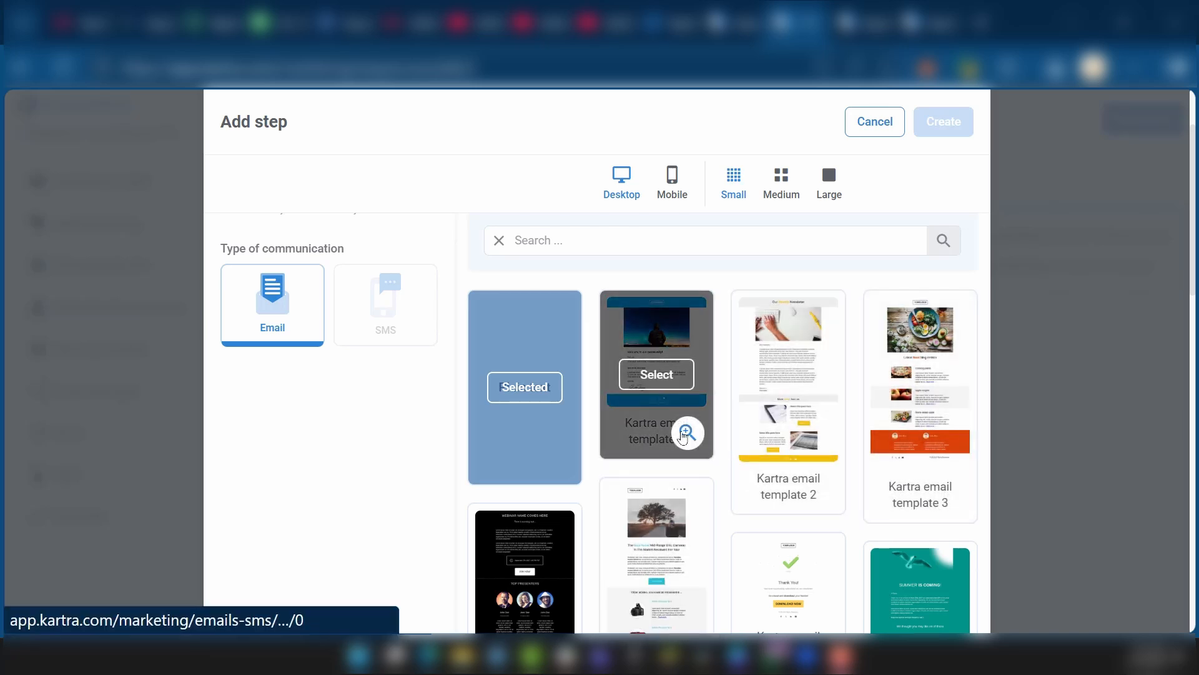
pyautogui.click(685, 433)
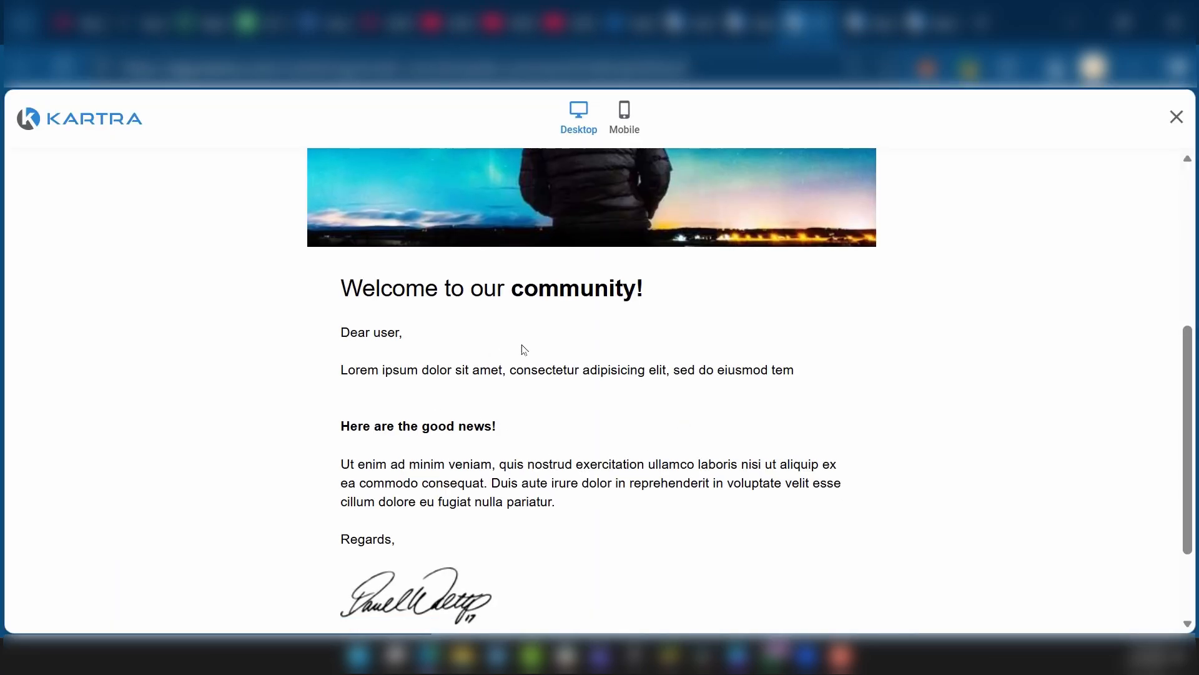
# - Finish reviewing the Kartra email template 1 preview and choose that template for the new email step
pyautogui.scroll(-2, 495, 482)
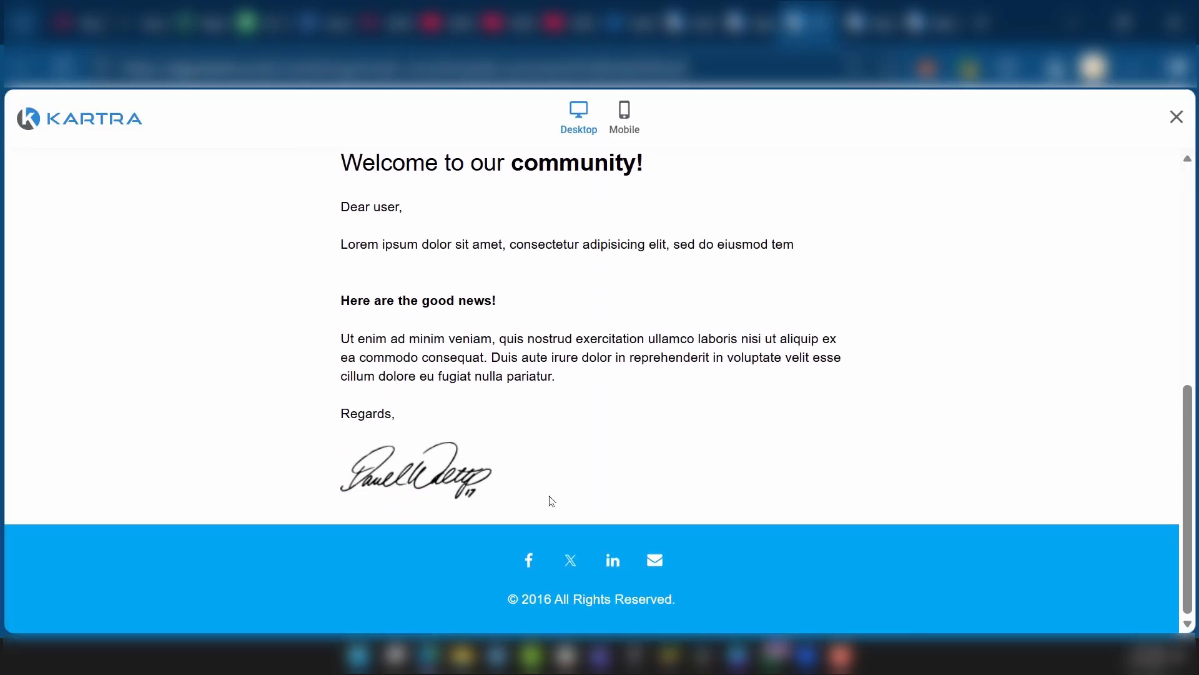
pyautogui.scroll(7, 549, 499)
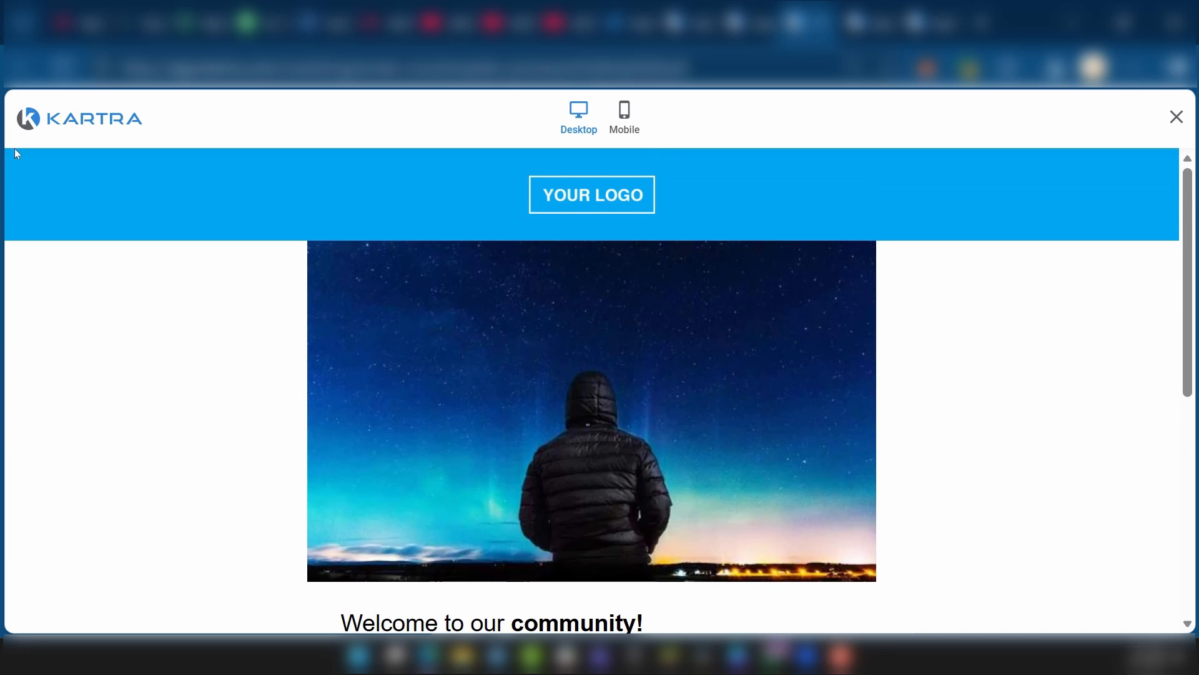
pyautogui.click(744, 20)
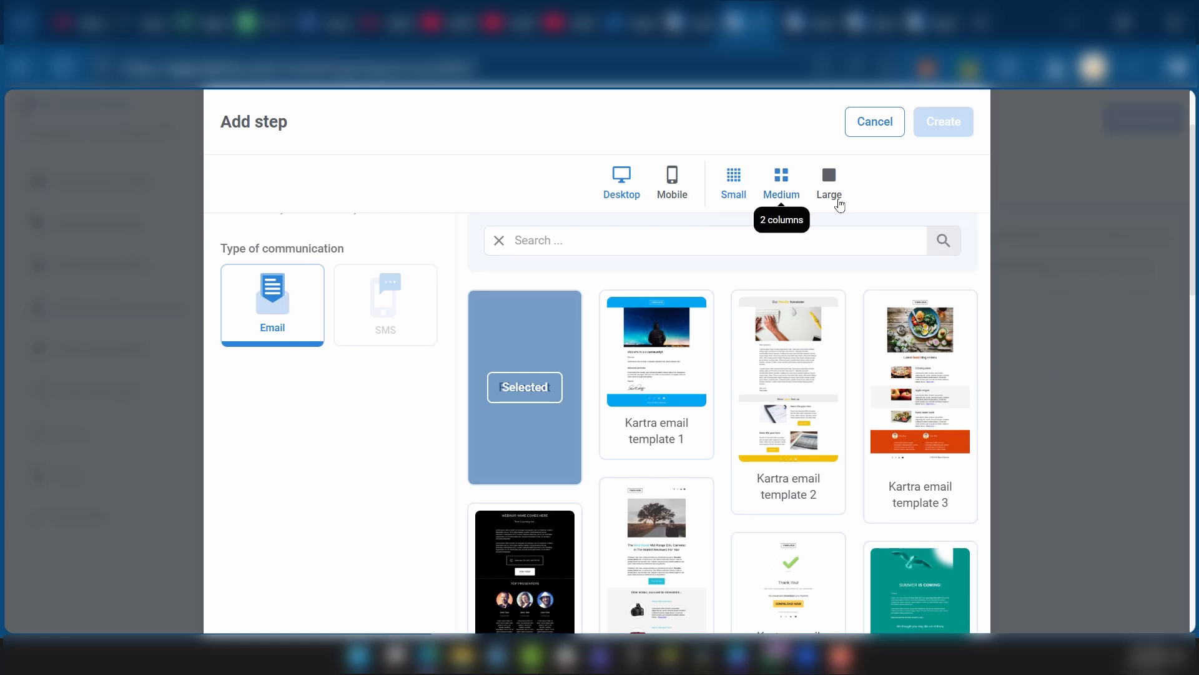
pyautogui.click(662, 373)
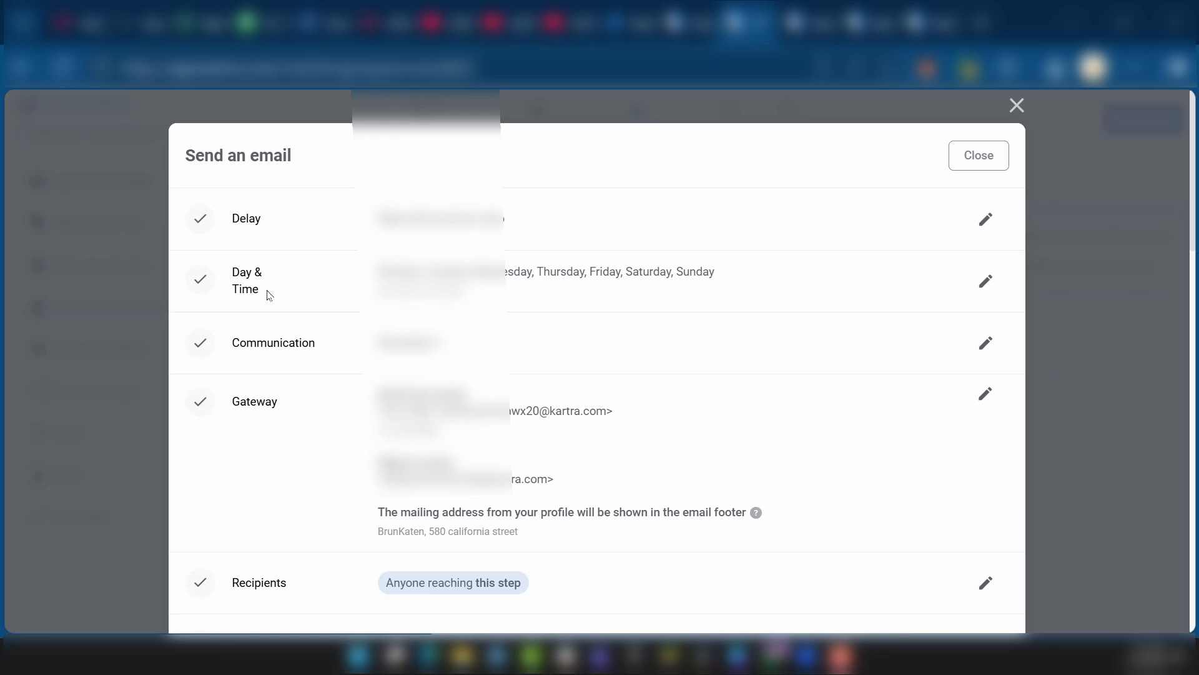
# - Review the new email step's settings and preview its message content in the mobile layout
pyautogui.scroll(-7, 710, 338)
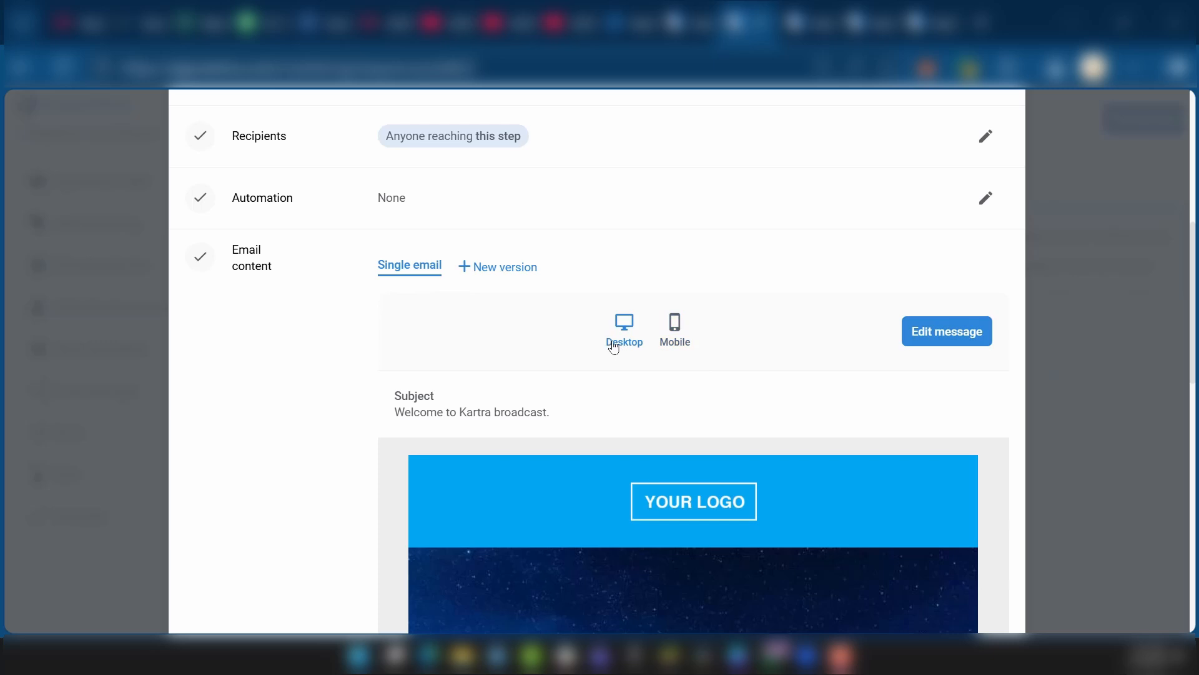
pyautogui.click(675, 347)
pyautogui.scroll(-3, 697, 406)
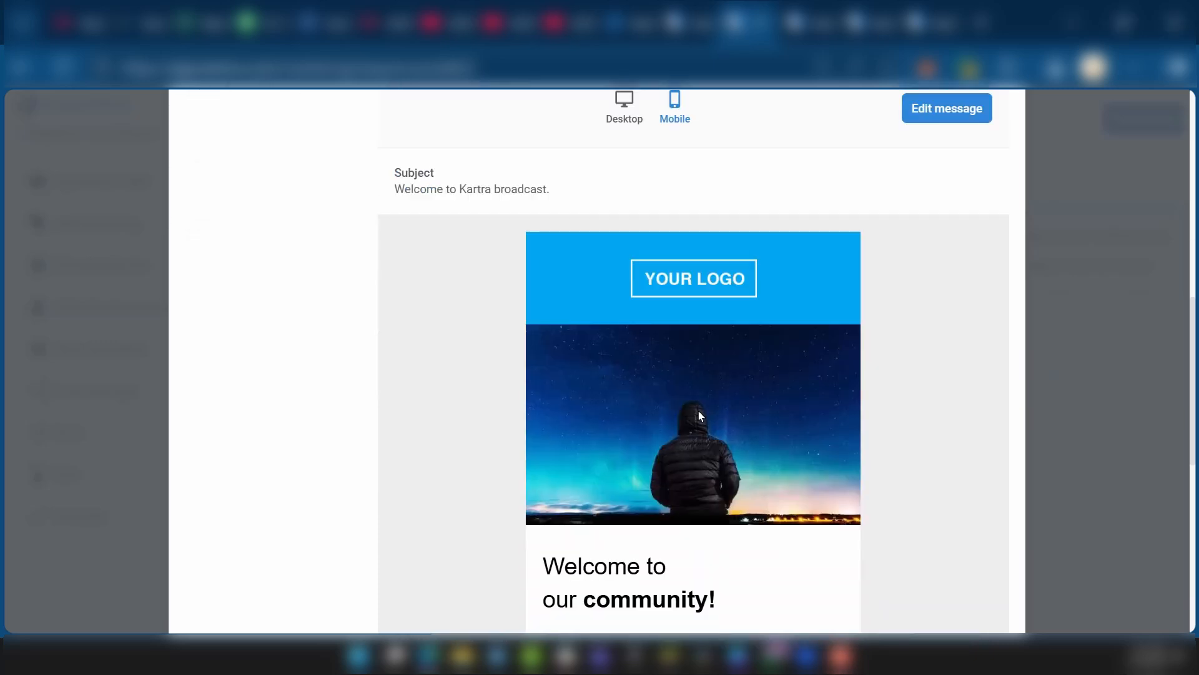
pyautogui.scroll(2, 699, 415)
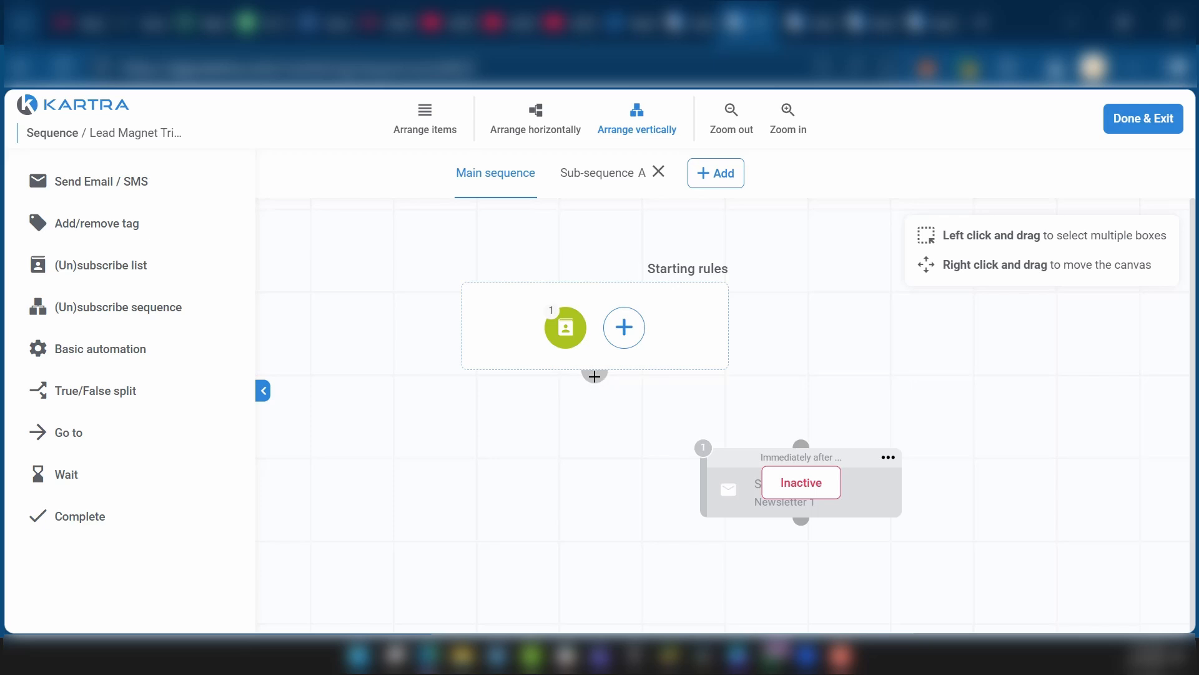
# - Connect the starting rules to the Newsletter 1 email step and activate that step
pyautogui.moveTo(594, 376); pyautogui.dragTo(815, 448)
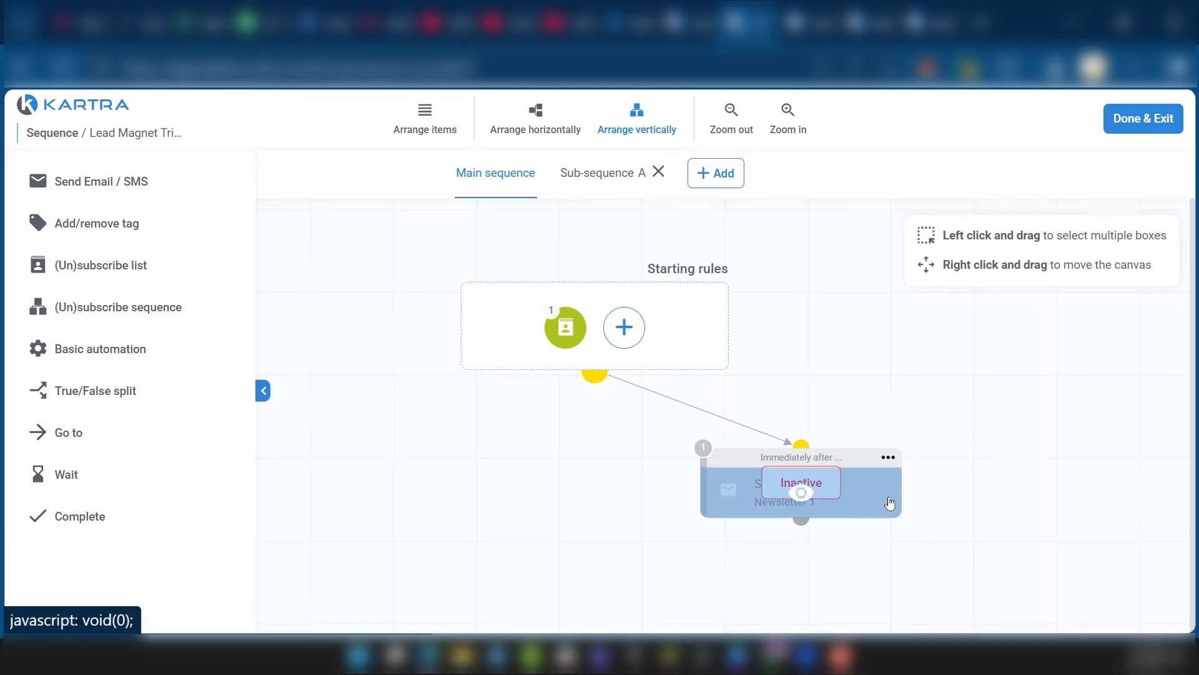
pyautogui.click(888, 458)
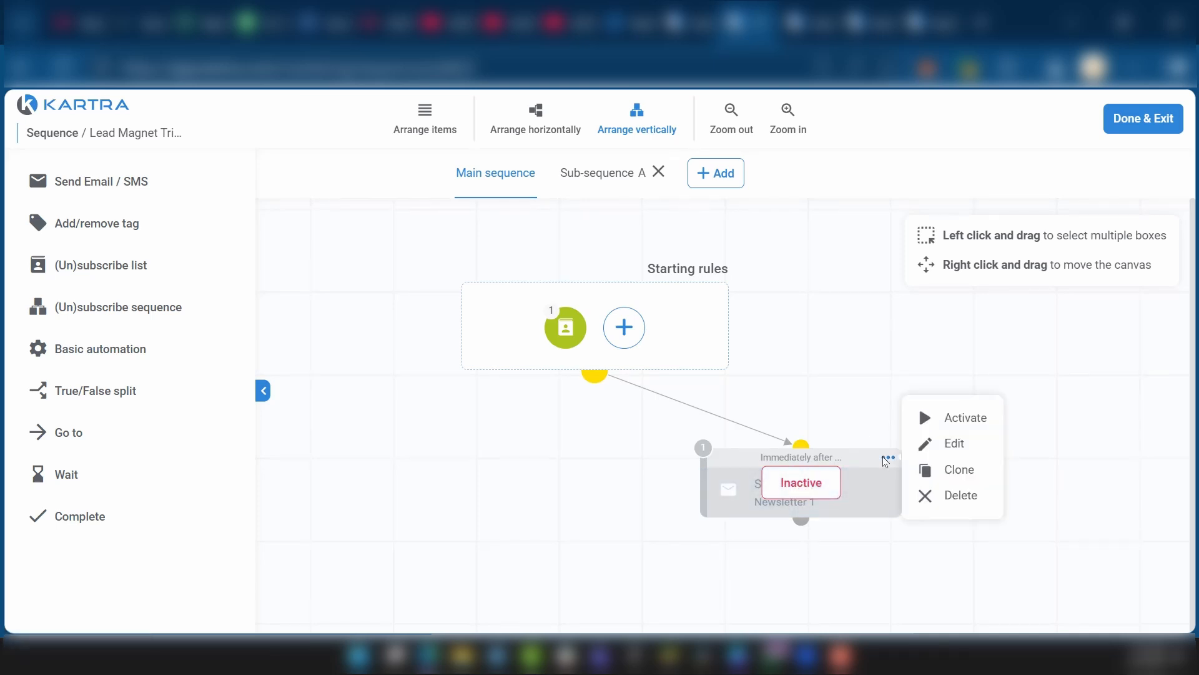
pyautogui.click(972, 422)
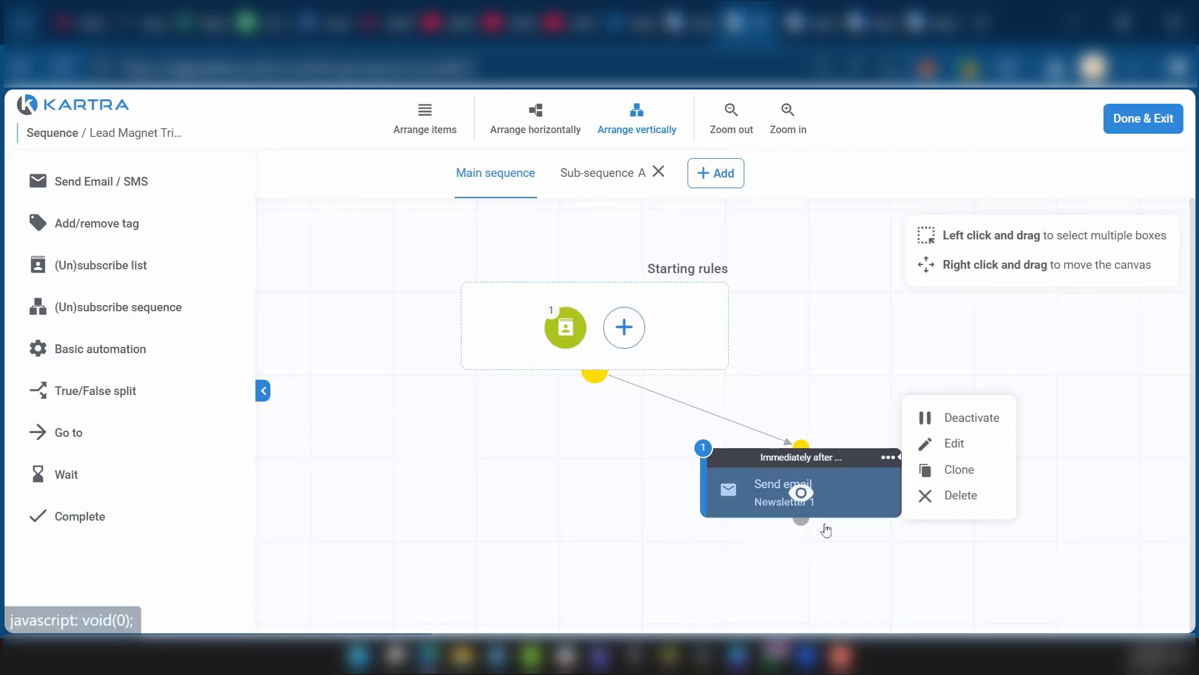
pyautogui.click(565, 328)
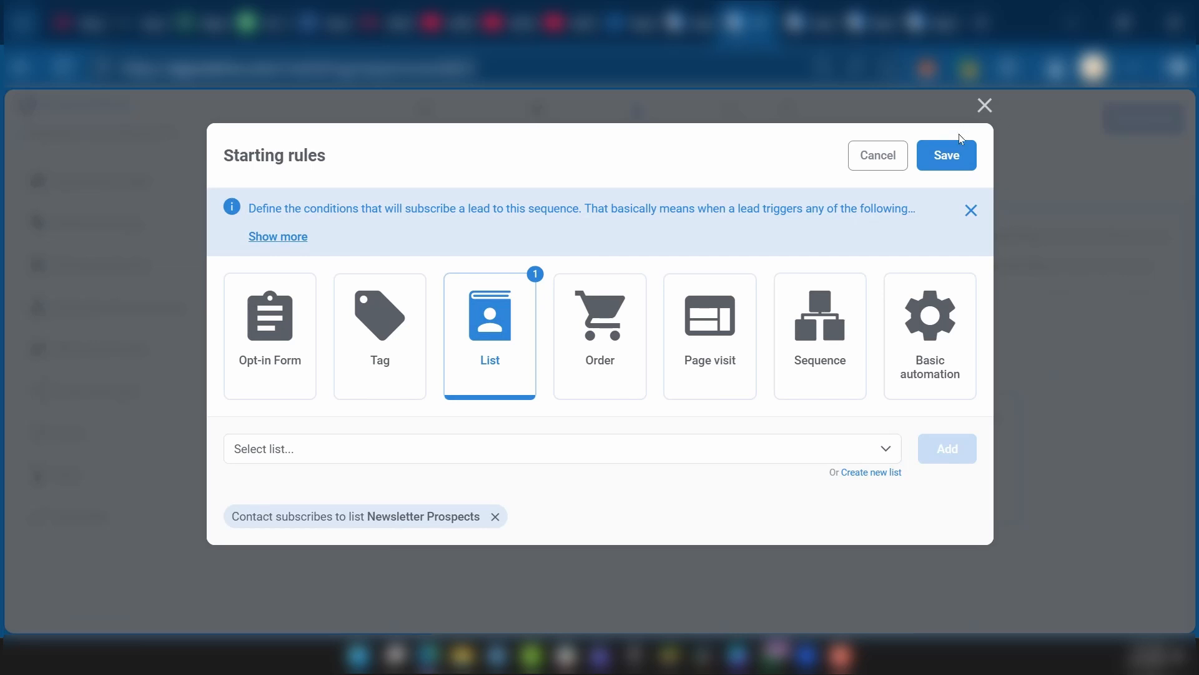
pyautogui.click(985, 107)
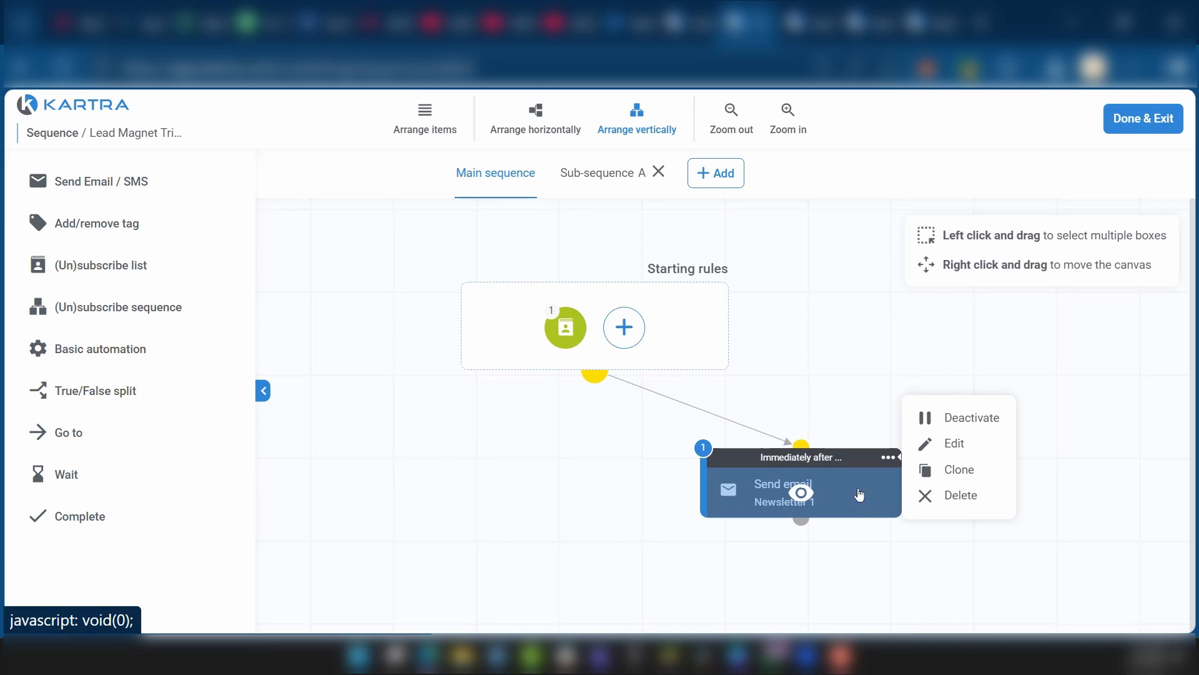
# - Move the email step beneath the starting rules and connect it to a Wait step of 3 days and 0 hours placed below it
pyautogui.moveTo(851, 487); pyautogui.dragTo(522, 459)
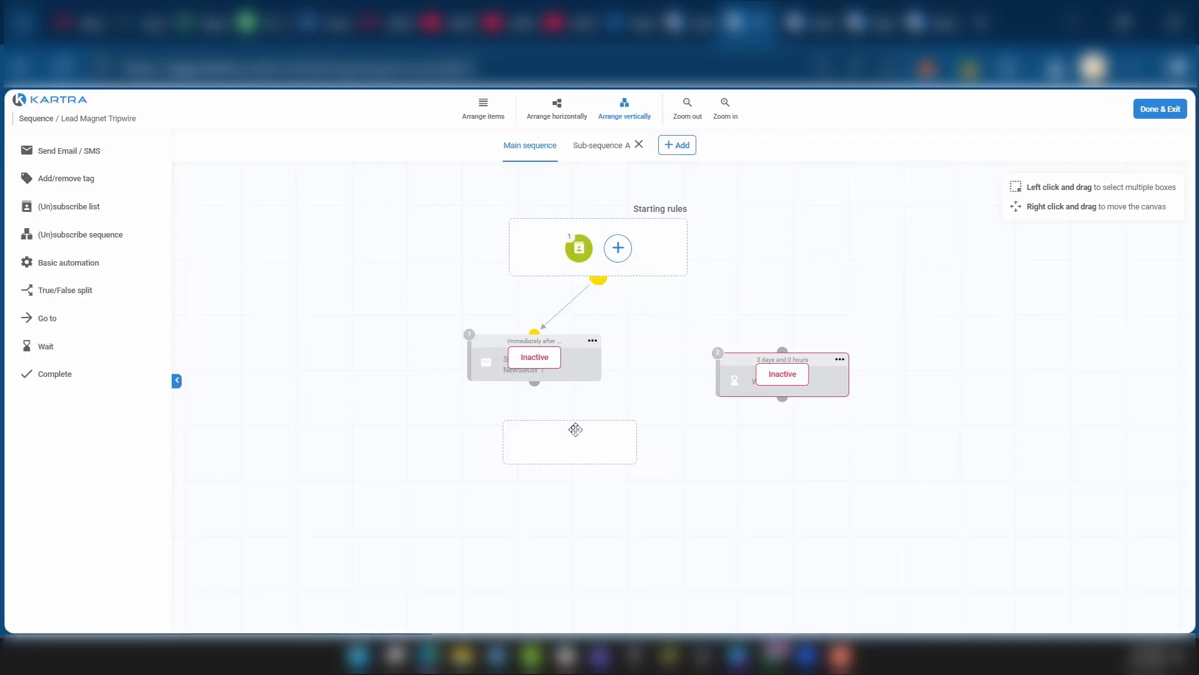
pyautogui.moveTo(574, 429); pyautogui.dragTo(544, 431)
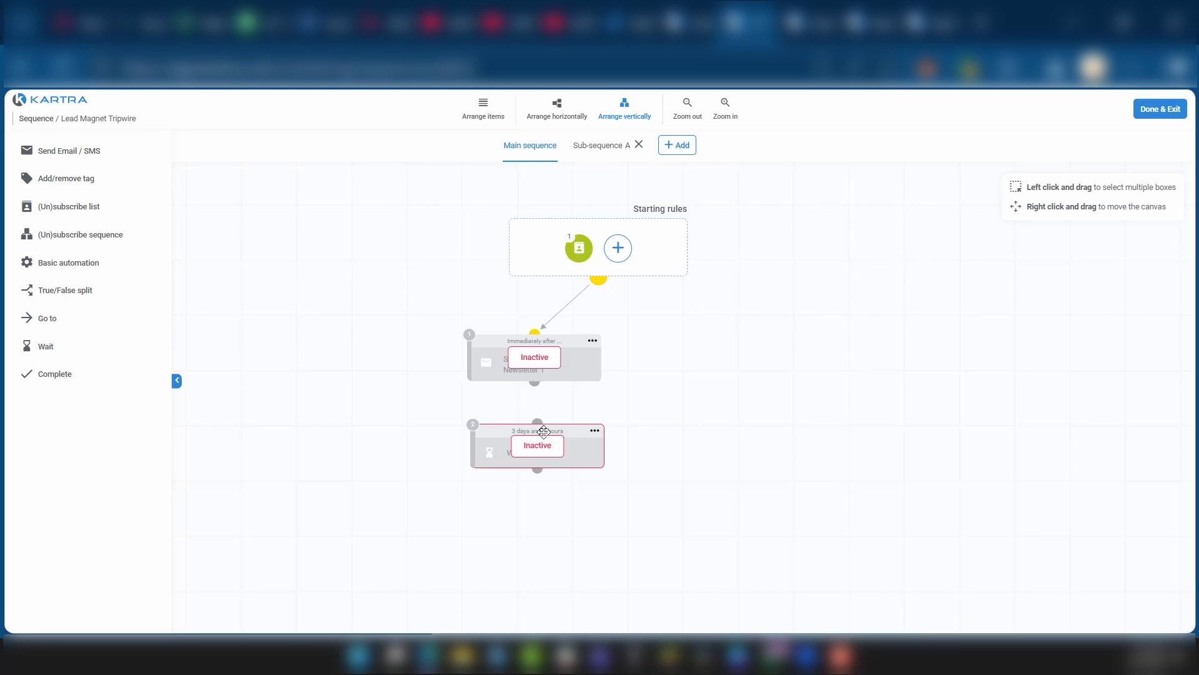
pyautogui.moveTo(533, 382); pyautogui.dragTo(538, 422)
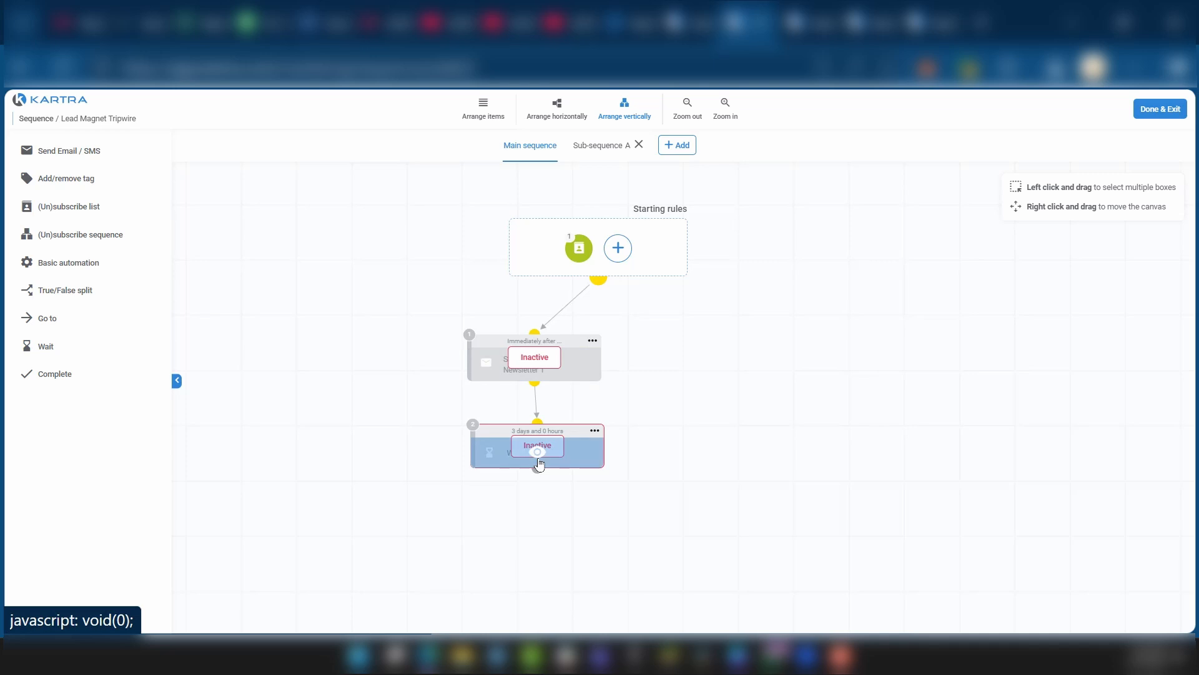
# - Clone the Newsletter 1 email step, place the copy below the Wait step and connect the Wait step to it
pyautogui.click(593, 341)
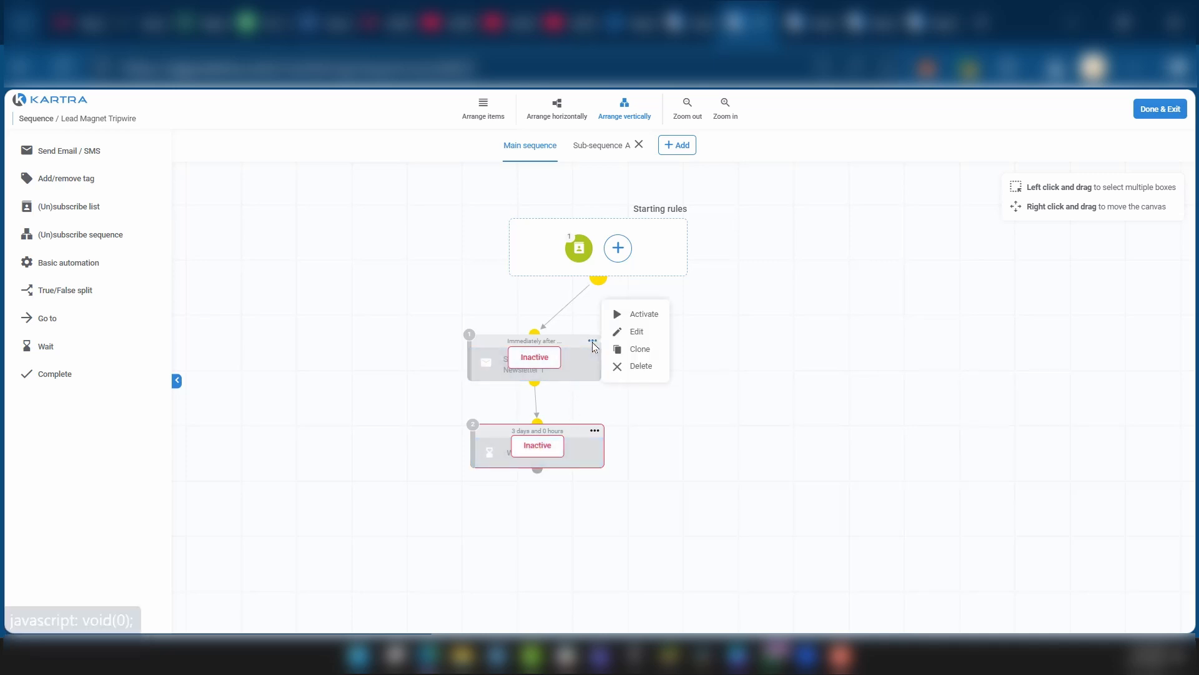
pyautogui.click(653, 349)
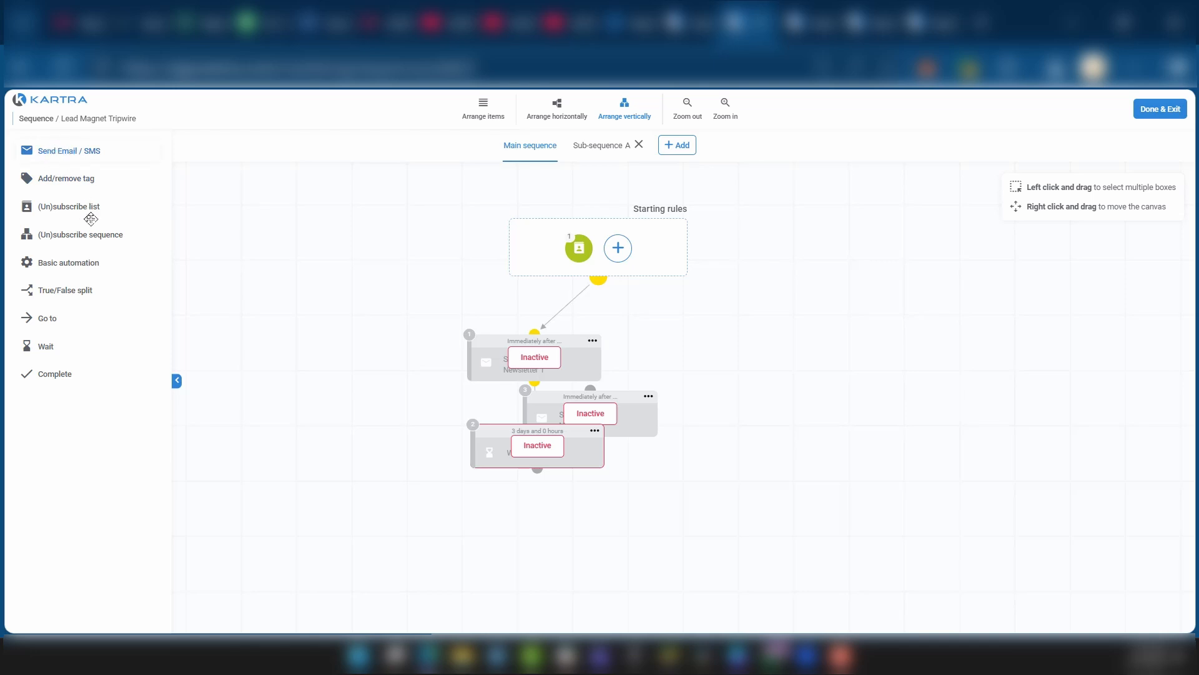
pyautogui.click(648, 396)
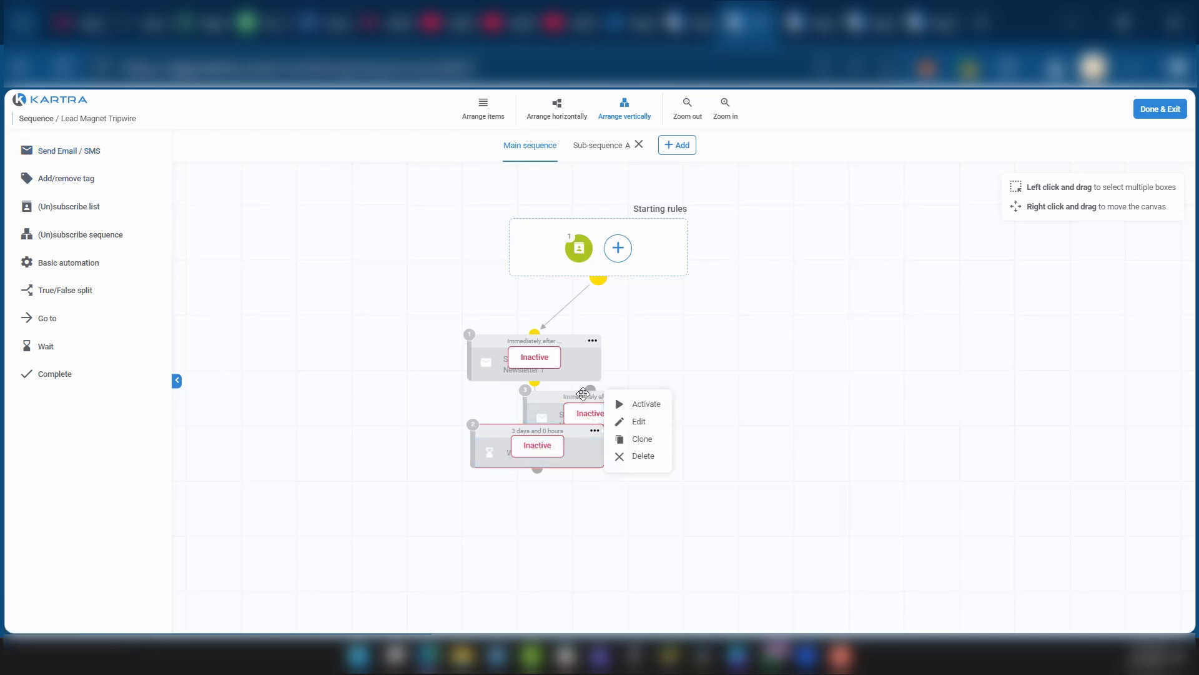
pyautogui.moveTo(734, 404); pyautogui.dragTo(532, 514)
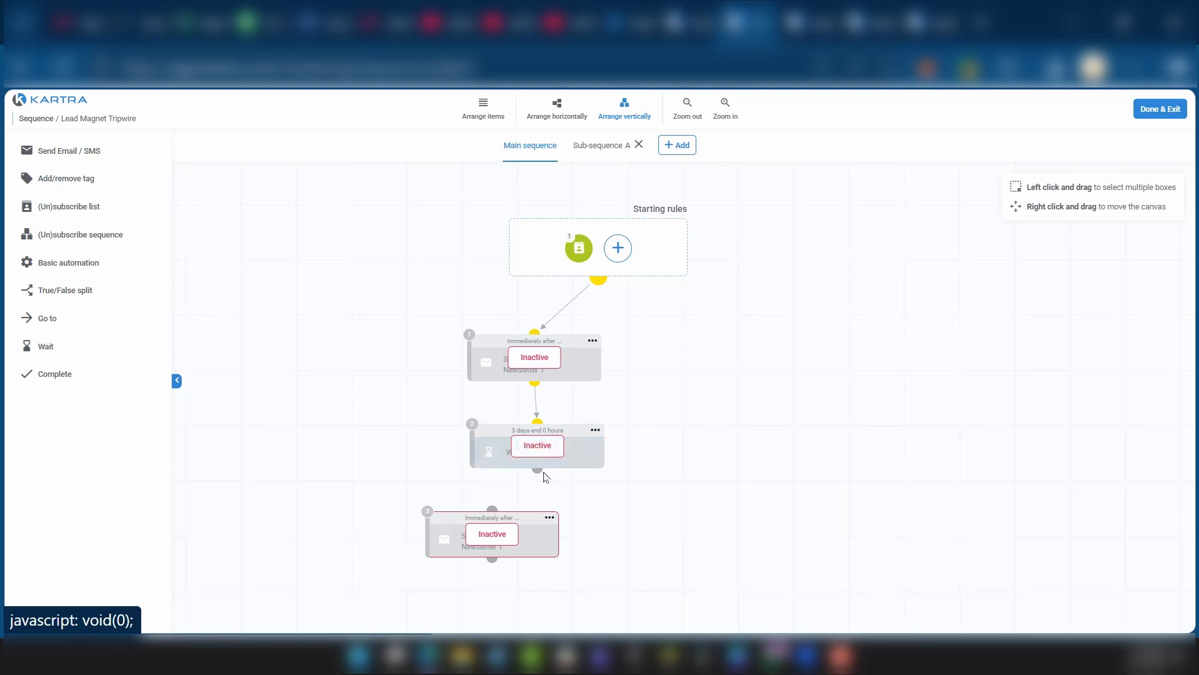
pyautogui.moveTo(538, 472); pyautogui.dragTo(493, 507)
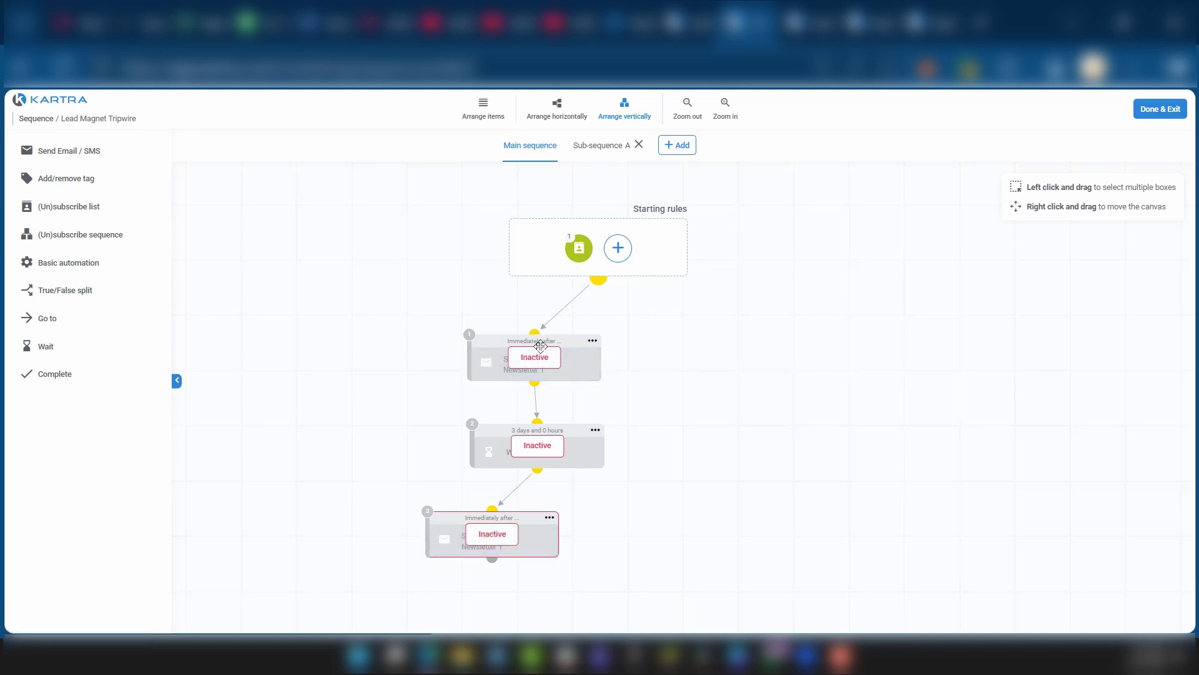
# - Rename the cloned email's broadcast as "Newsletter 2"
pyautogui.click(550, 519)
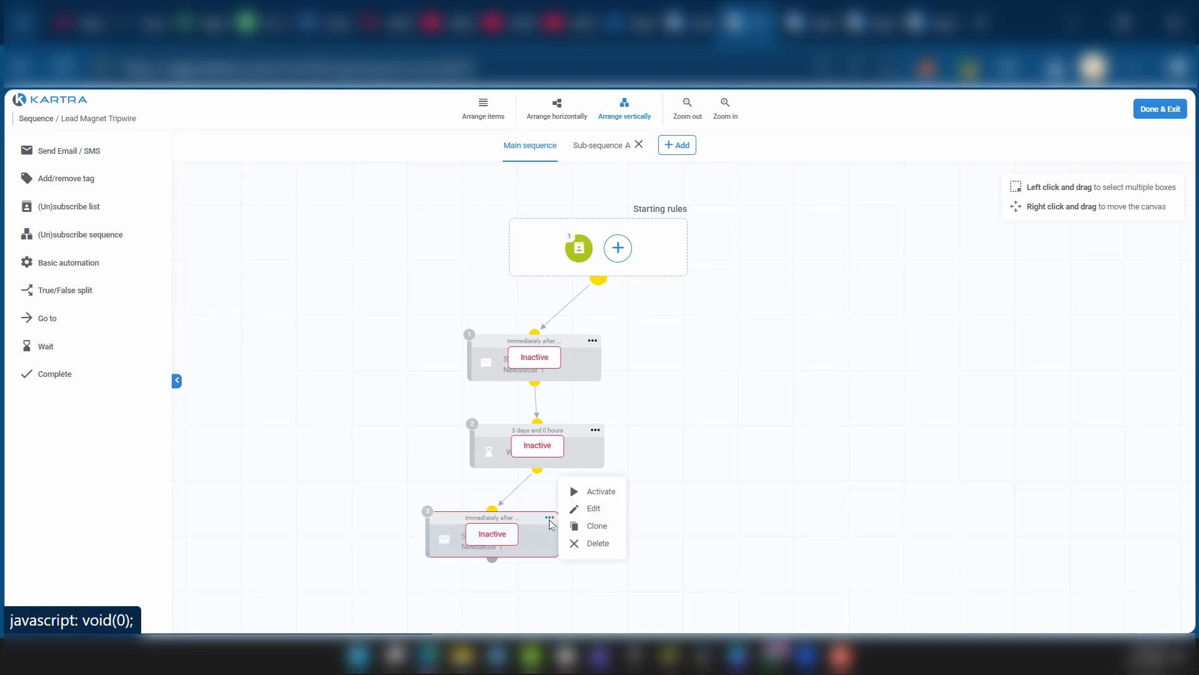
pyautogui.click(597, 511)
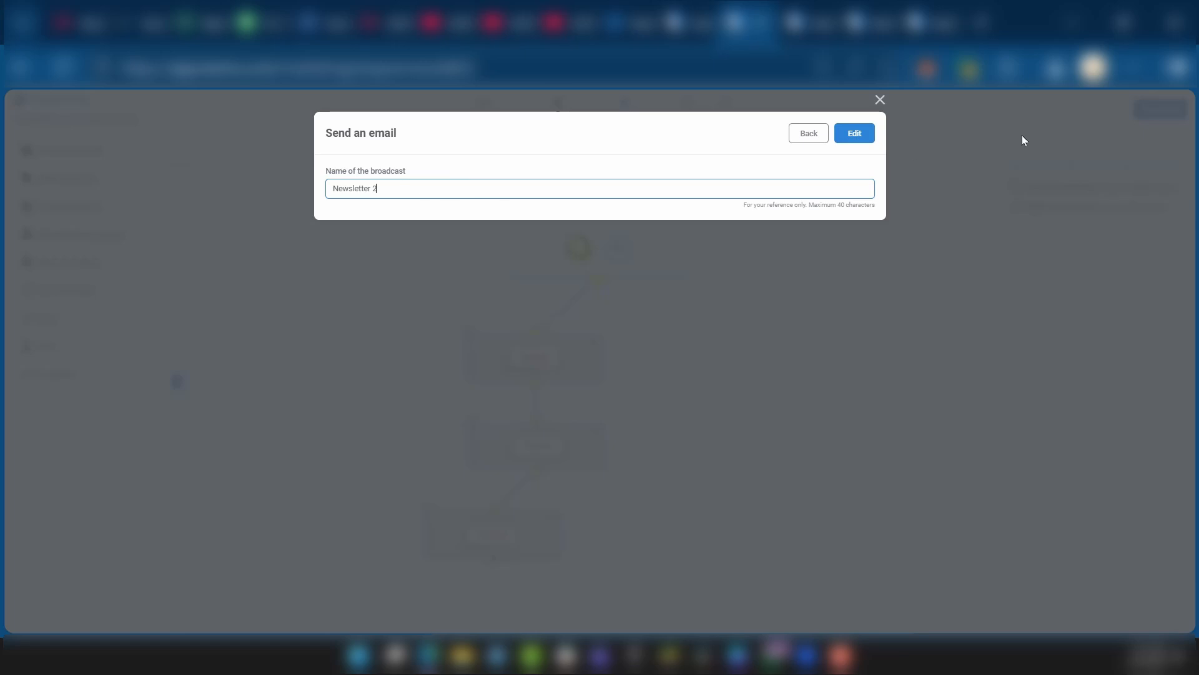
pyautogui.click(854, 133)
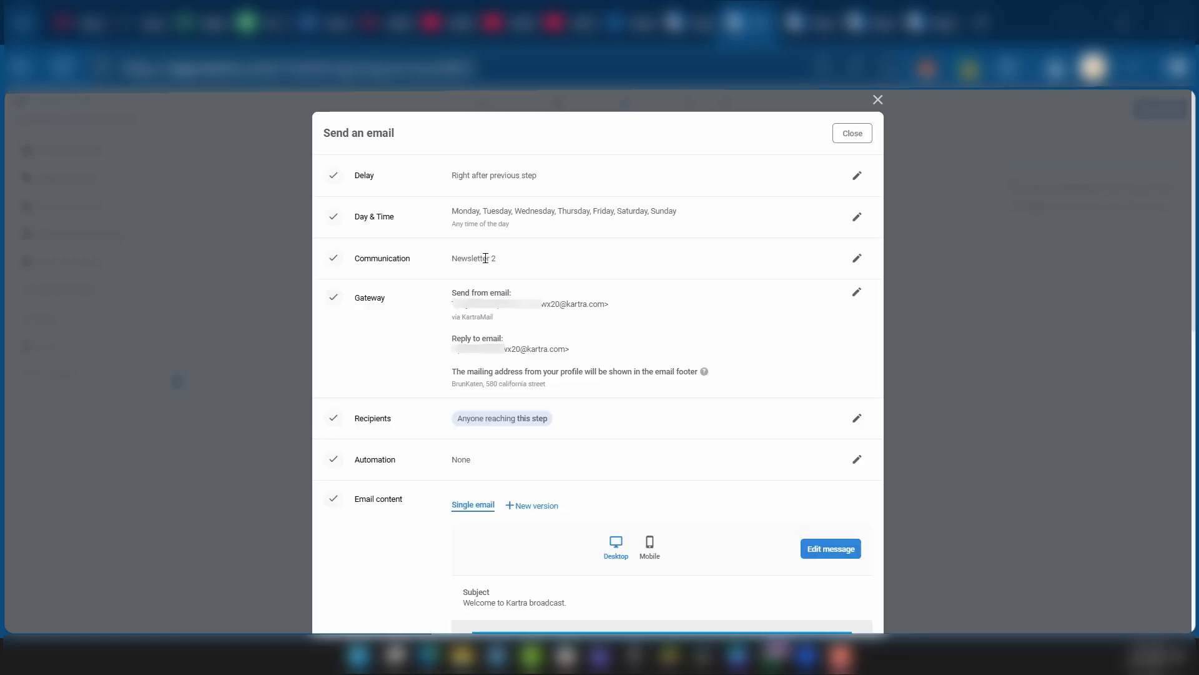
pyautogui.click(852, 134)
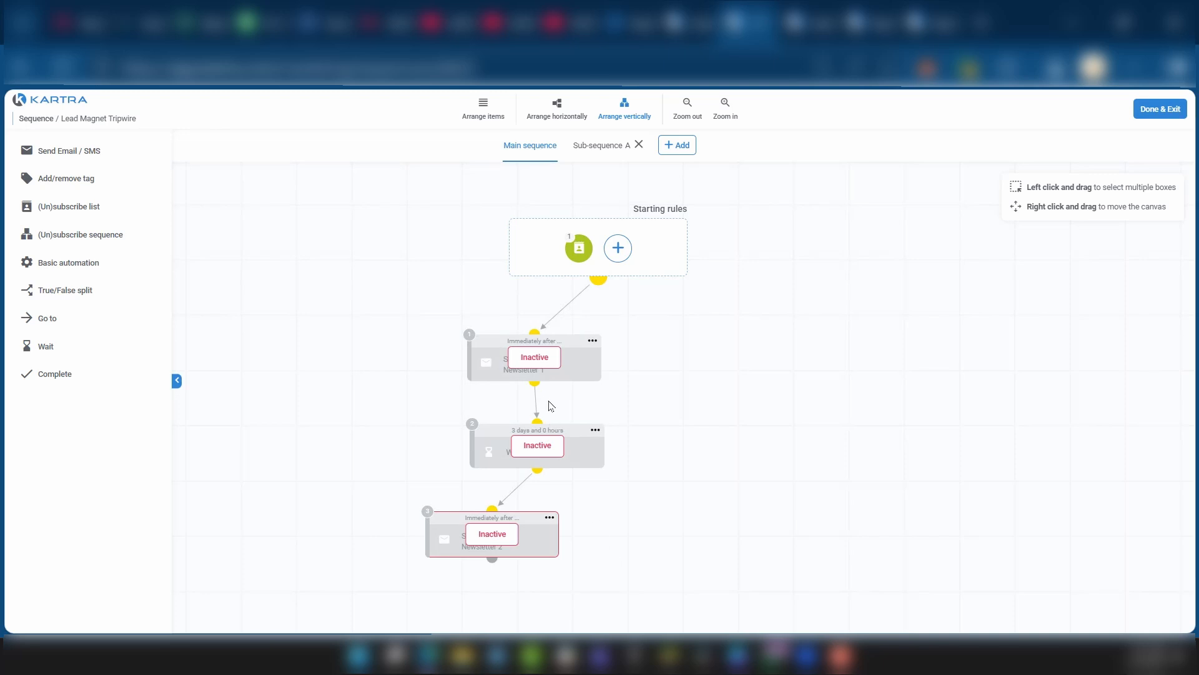
# - Activate the Newsletter 1 email, the Wait step and the Newsletter 2 email in the main sequence
pyautogui.hotkey('ctrl', '+')
pyautogui.hotkey('ctrl', '+')
pyautogui.hotkey('ctrl', '+')
pyautogui.hotkey('ctrl', '+')
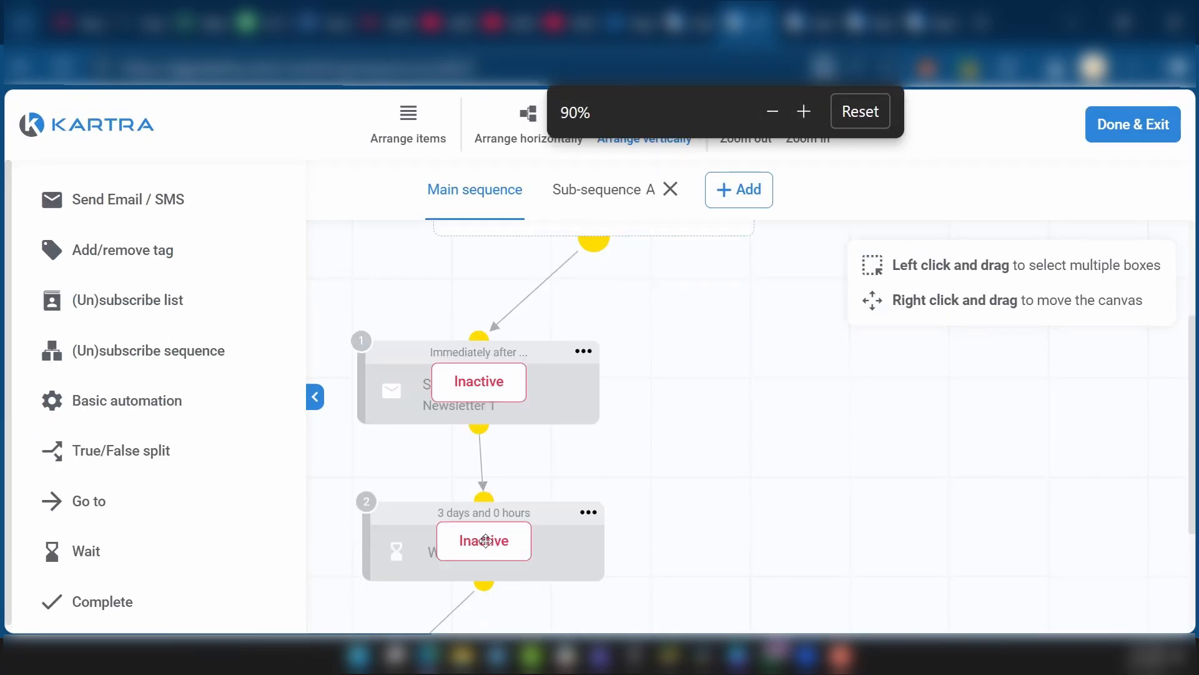
pyautogui.scroll(-3, 491, 437)
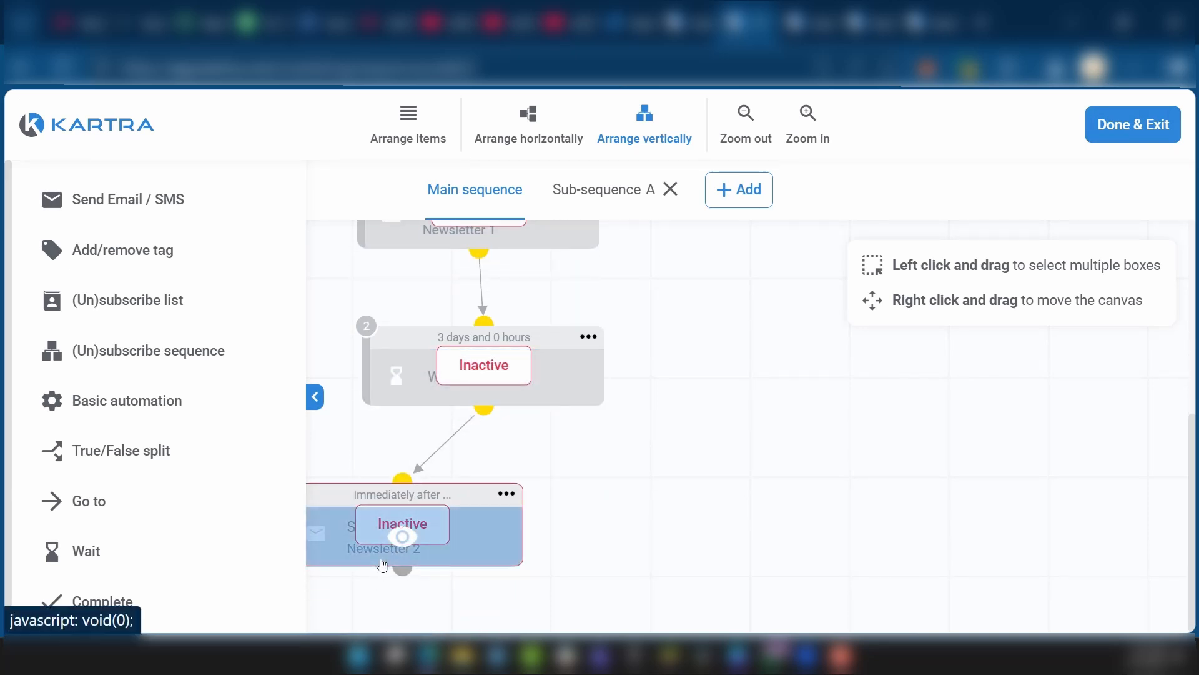
pyautogui.scroll(6, 383, 565)
pyautogui.click(582, 511)
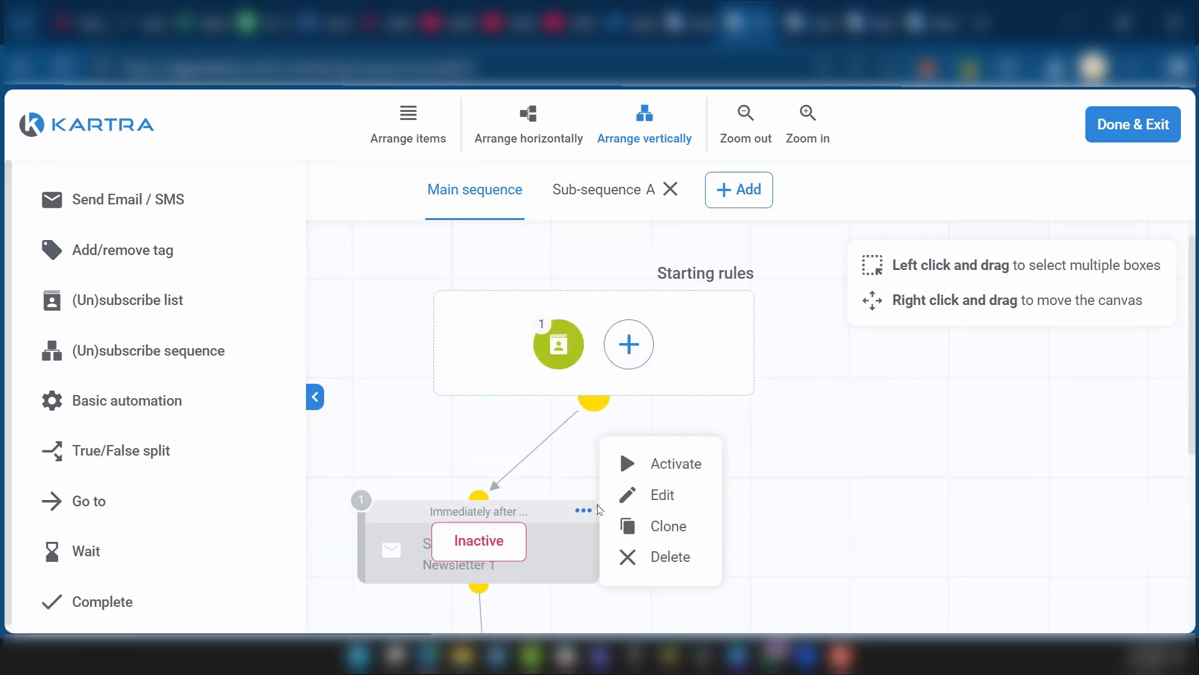
pyautogui.click(656, 463)
pyautogui.scroll(-6, 588, 343)
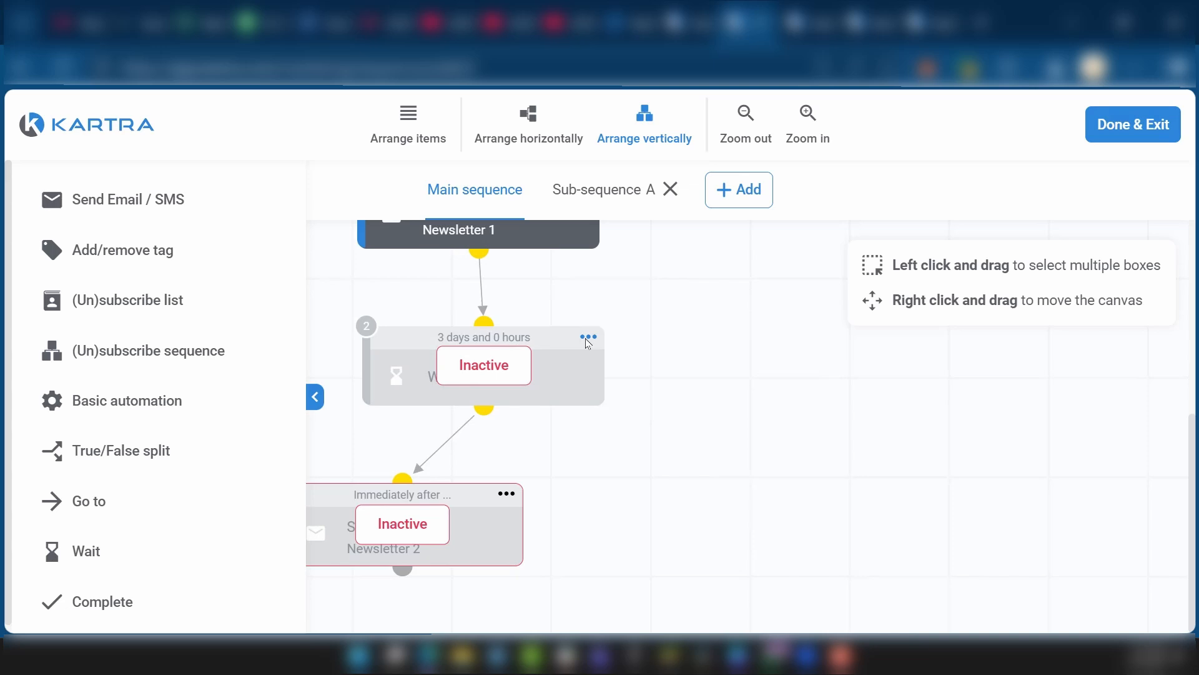
pyautogui.scroll(6, 712, 357)
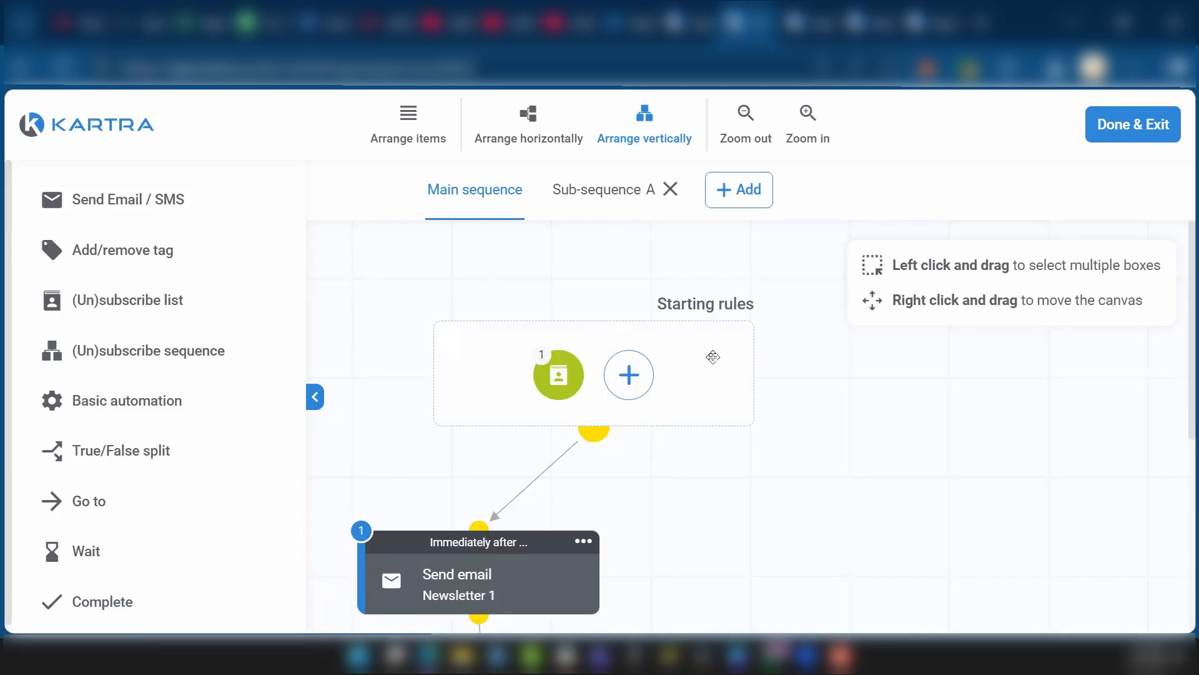
pyautogui.scroll(-3, 712, 357)
pyautogui.scroll(3, 714, 362)
pyautogui.scroll(-4, 561, 388)
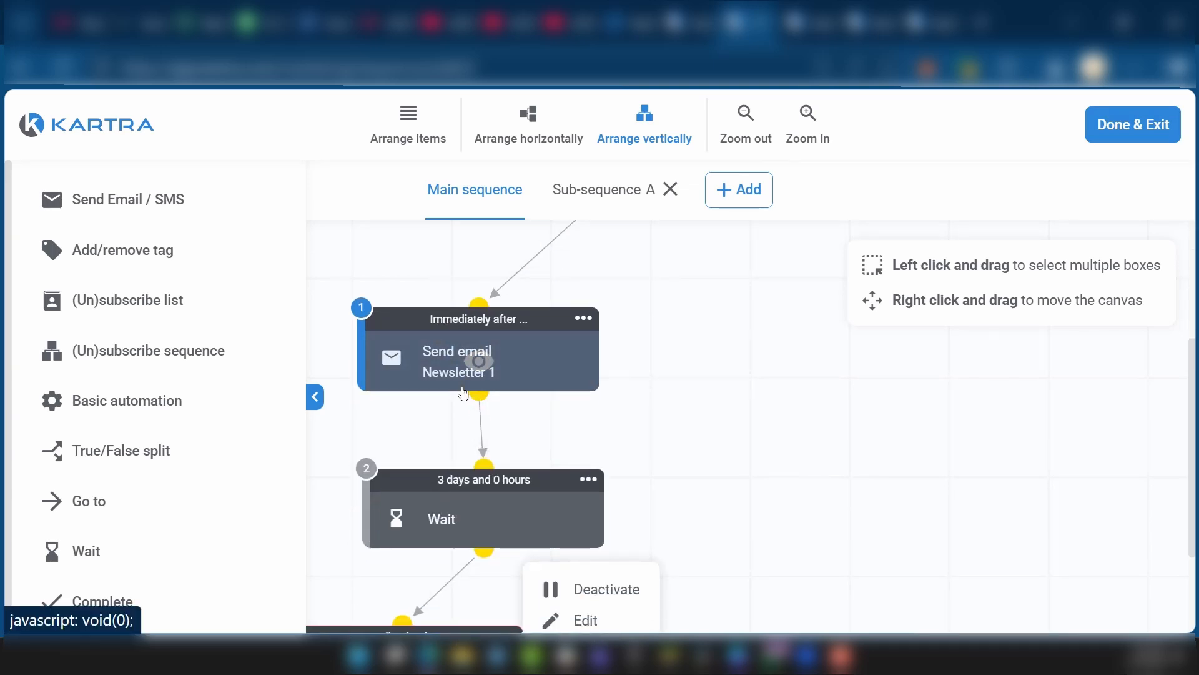
pyautogui.scroll(-2, 495, 388)
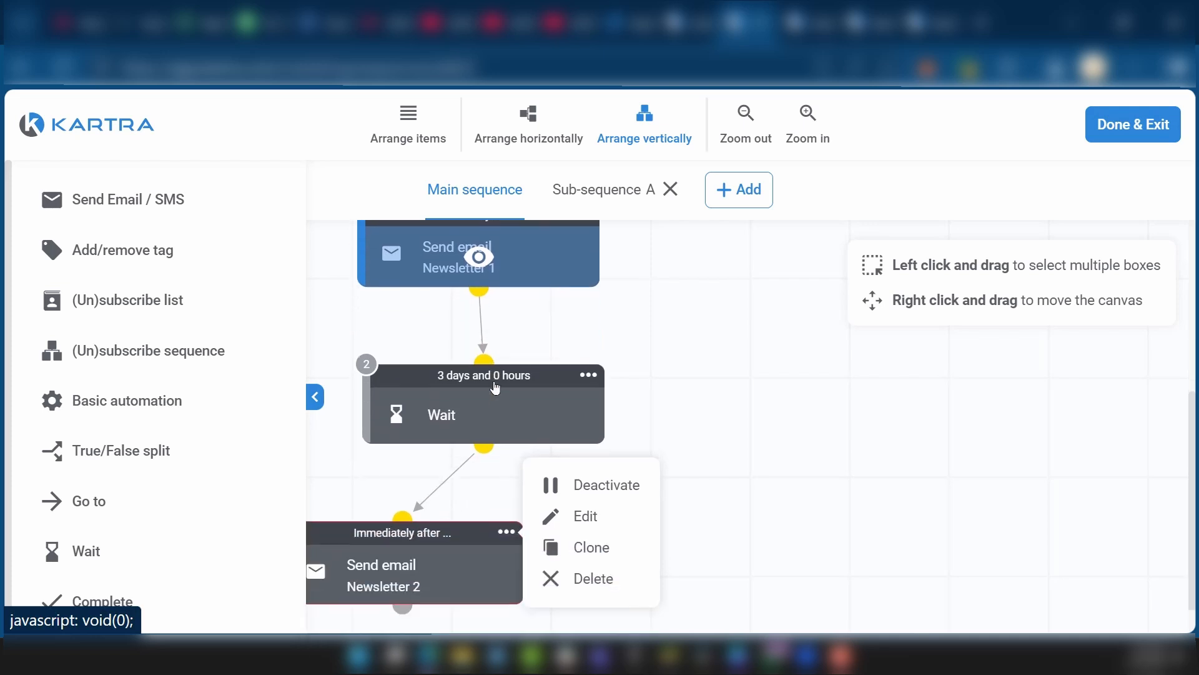
pyautogui.scroll(-1, 495, 388)
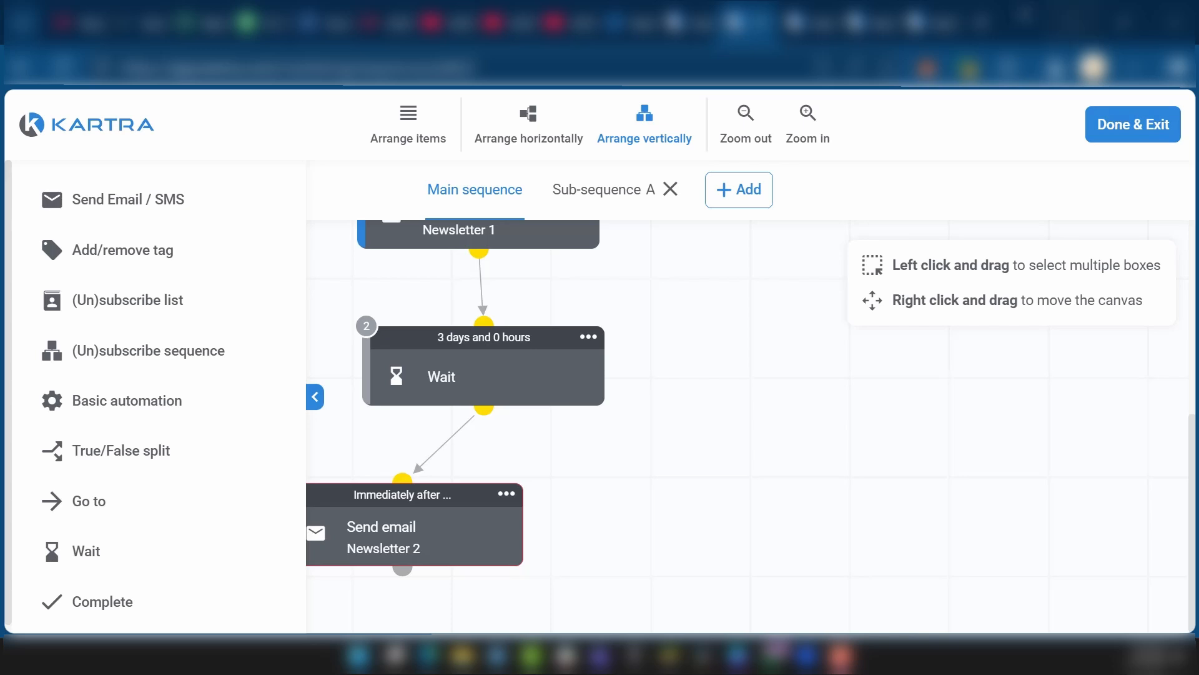
# - Finish editing the sequence and pause Lead Magnet Tripwire in the sequences list
pyautogui.click(1117, 129)
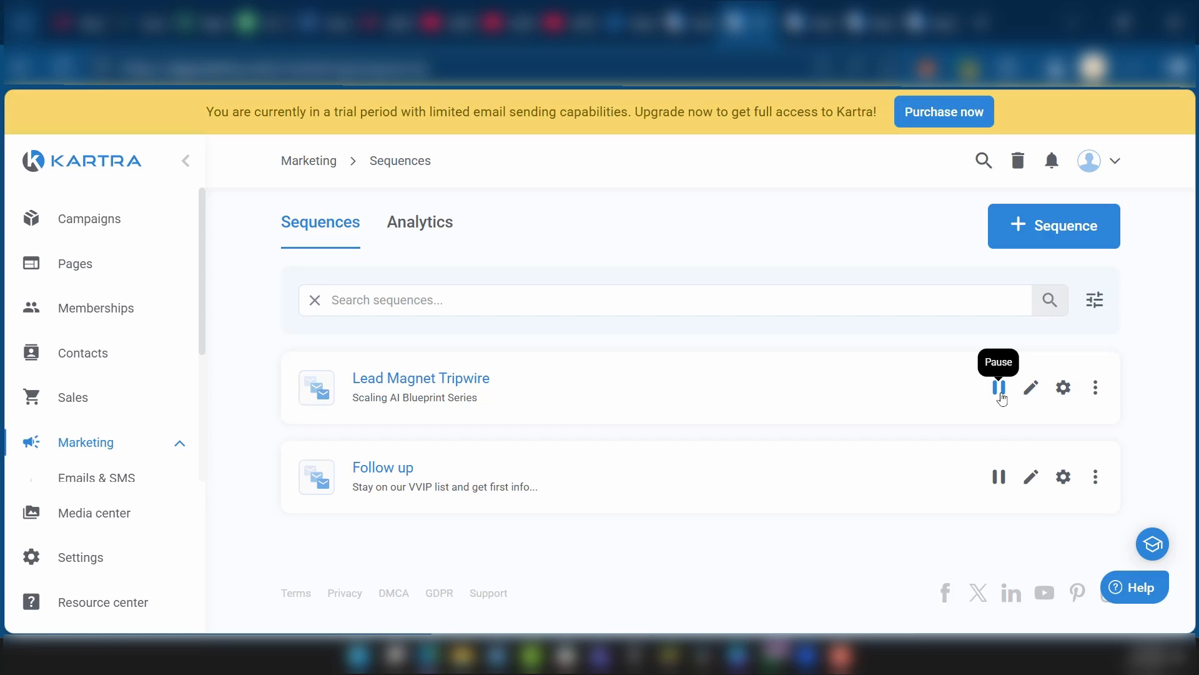
pyautogui.click(999, 388)
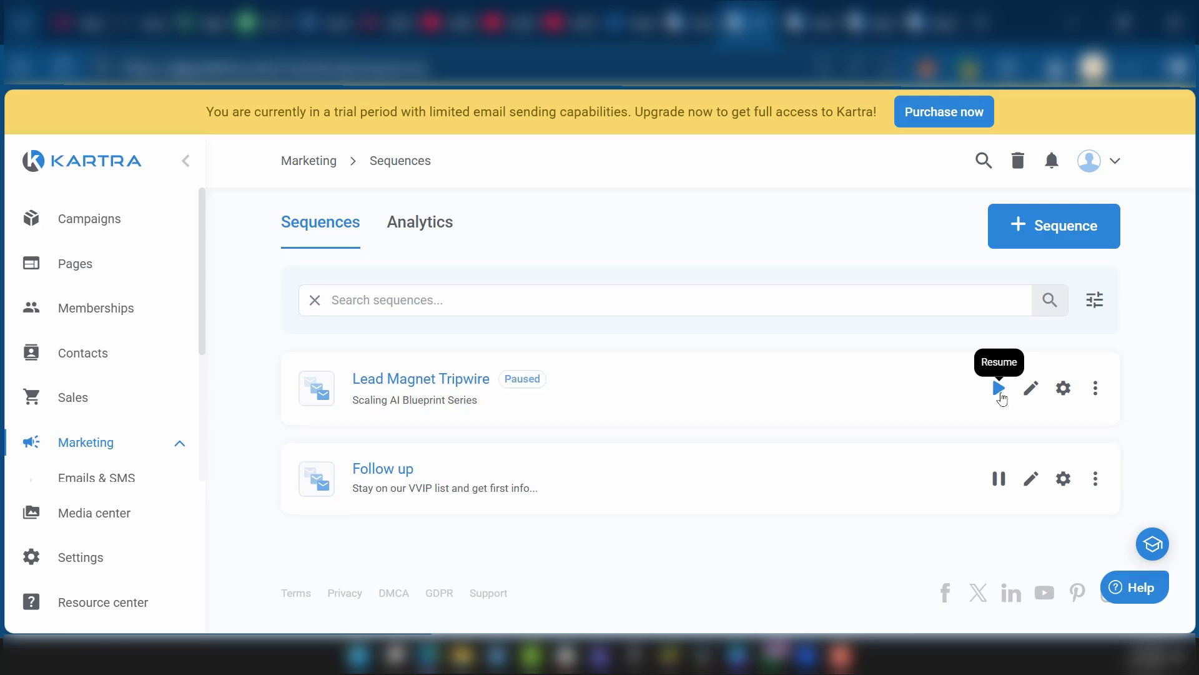